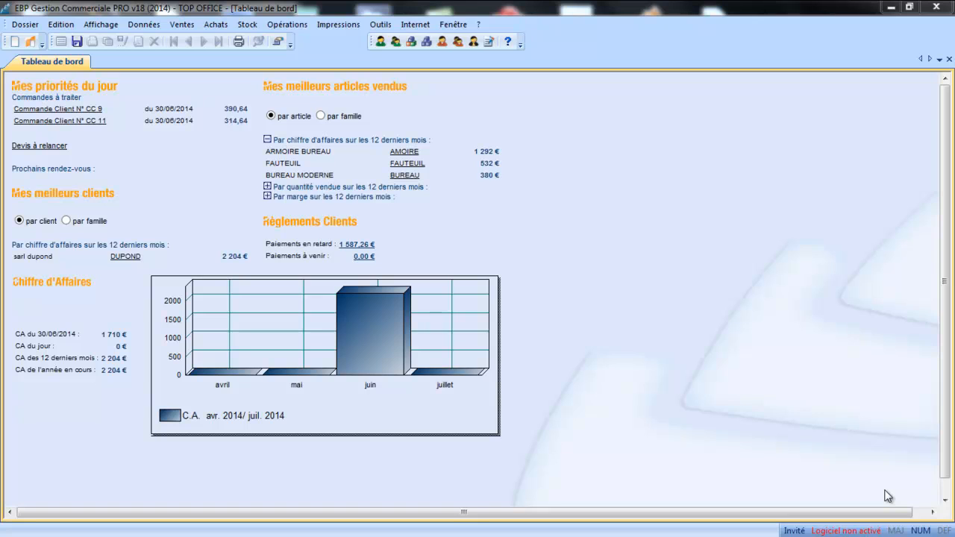
In the accounting preferences, link the TOP BUREAU accounting file from the TOP BUREAU folder.
click(30, 25)
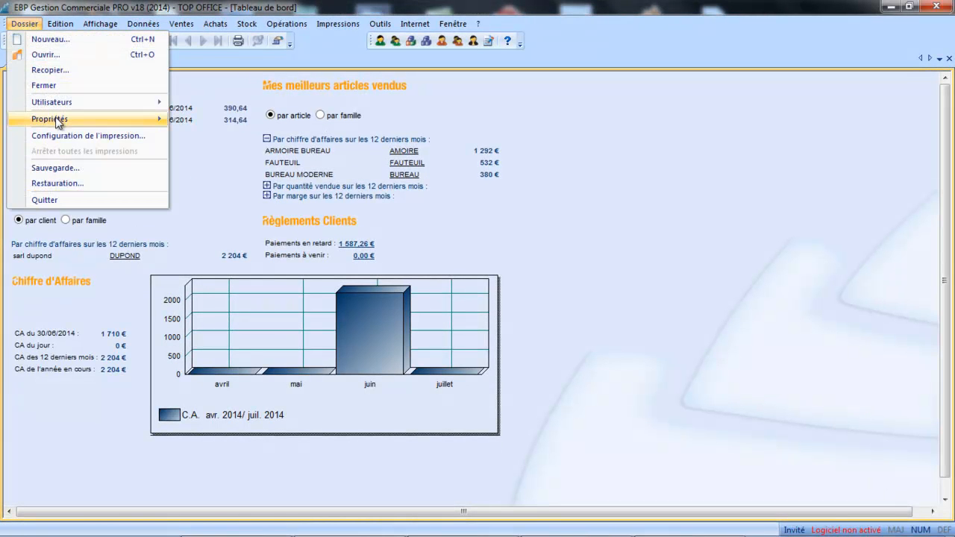
mouse_move(57, 119)
click(201, 138)
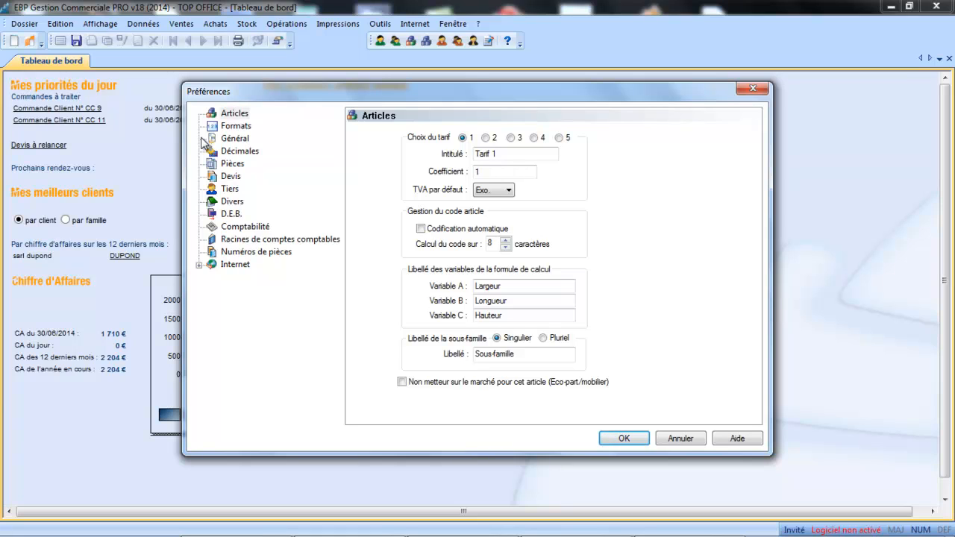
click(254, 230)
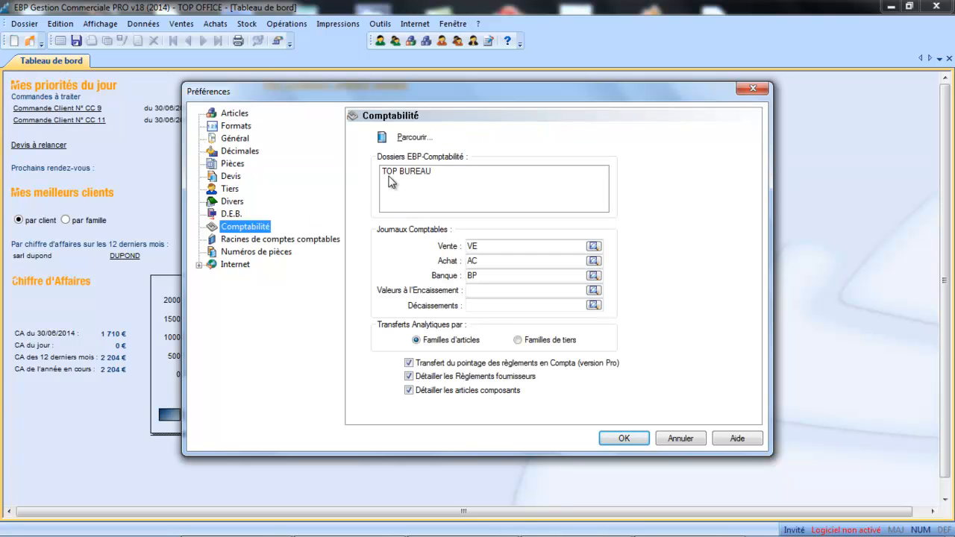
click(409, 138)
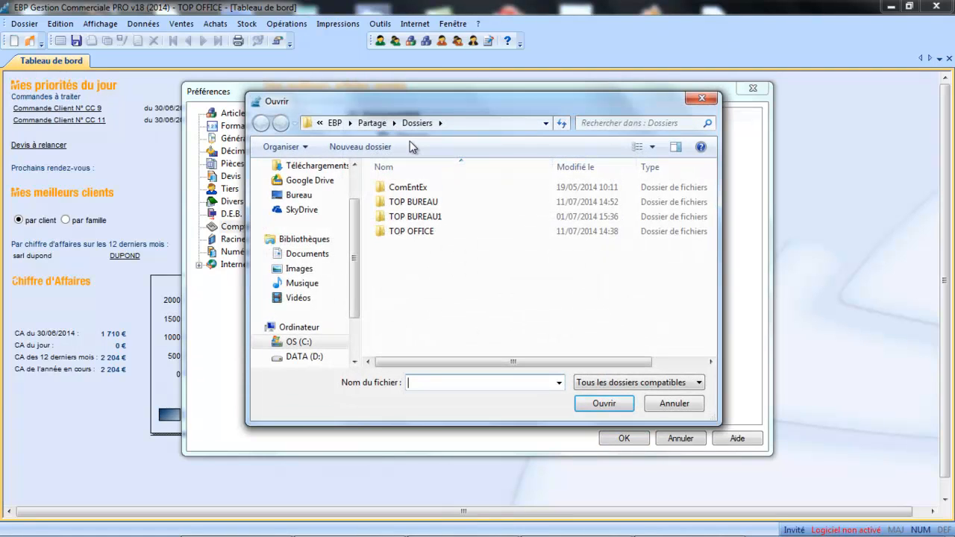
double_click(417, 203)
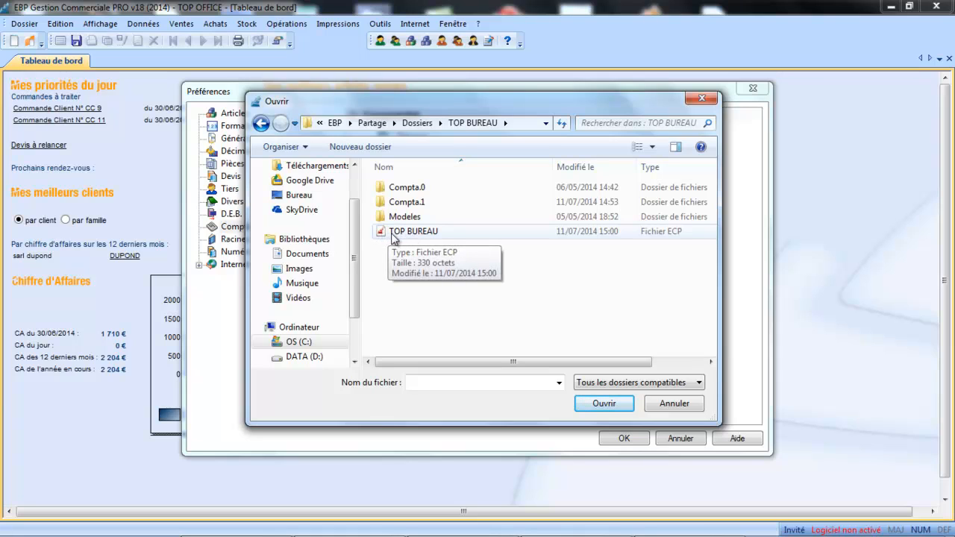
click(433, 237)
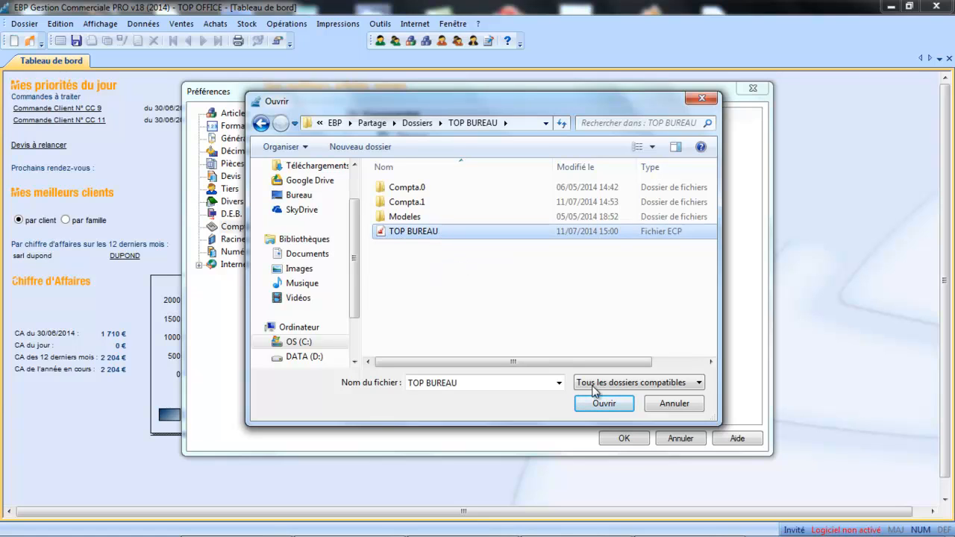
click(608, 403)
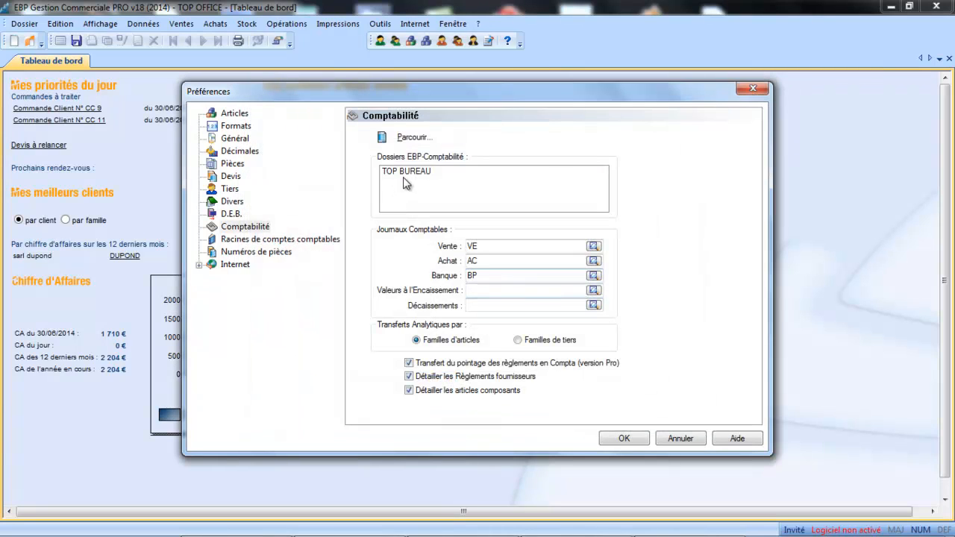
Review the accounting journal codes and the general ledger account roots, and validate the preferences.
click(496, 247)
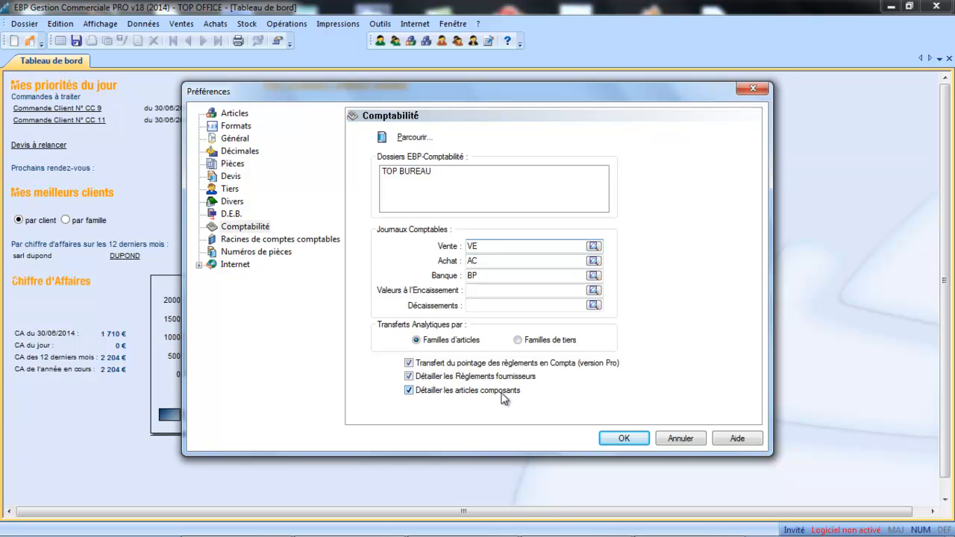
click(318, 241)
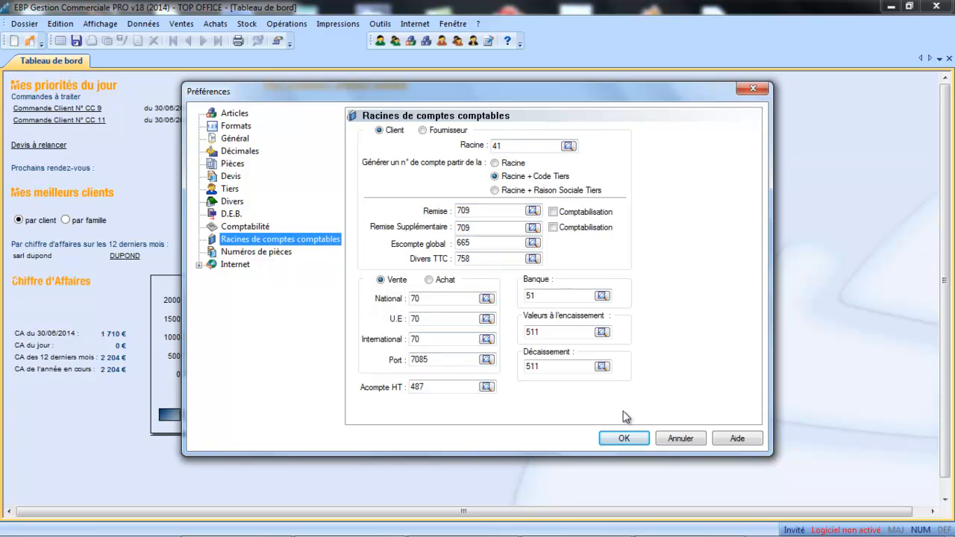
click(627, 437)
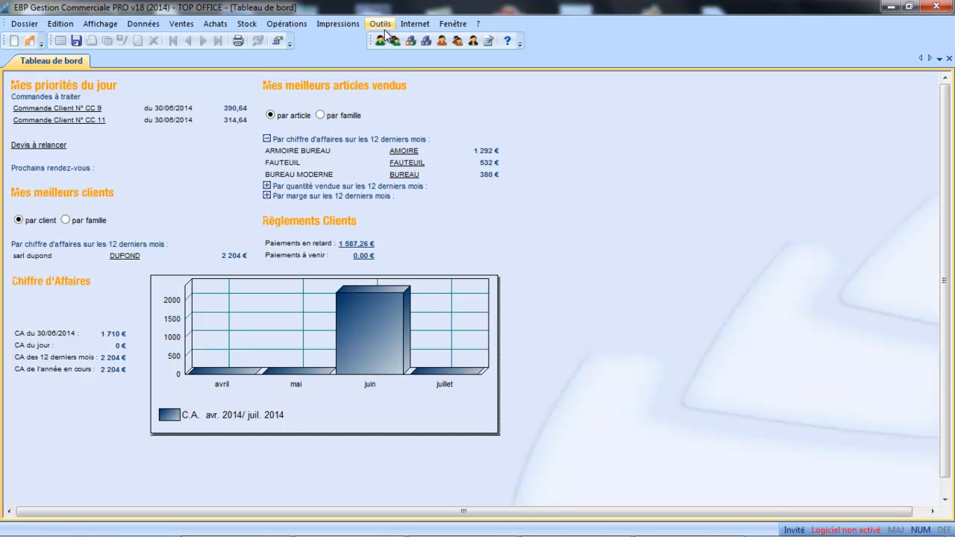
Set up a document transfer to EBP Comptabilité that includes sales, purchases, customer payments and supplier payments.
click(302, 27)
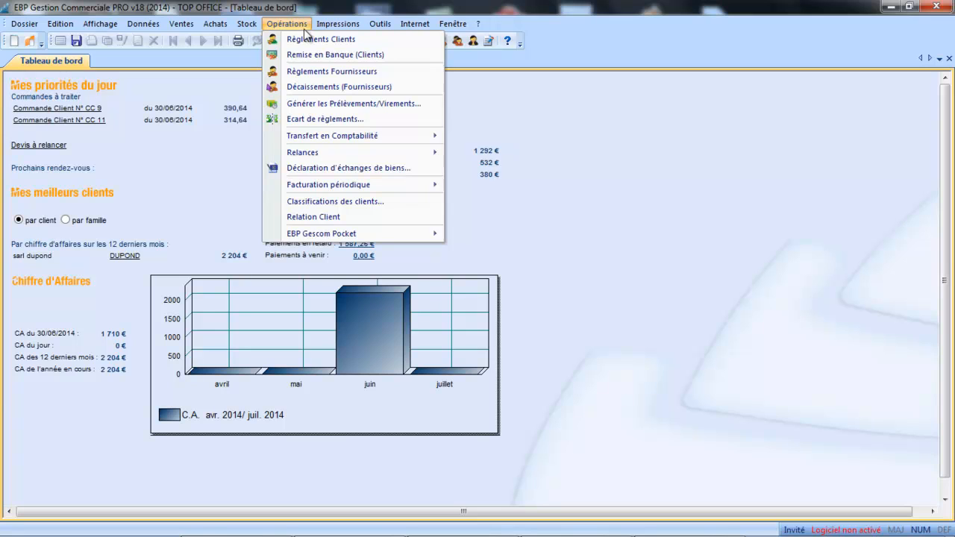
mouse_move(337, 138)
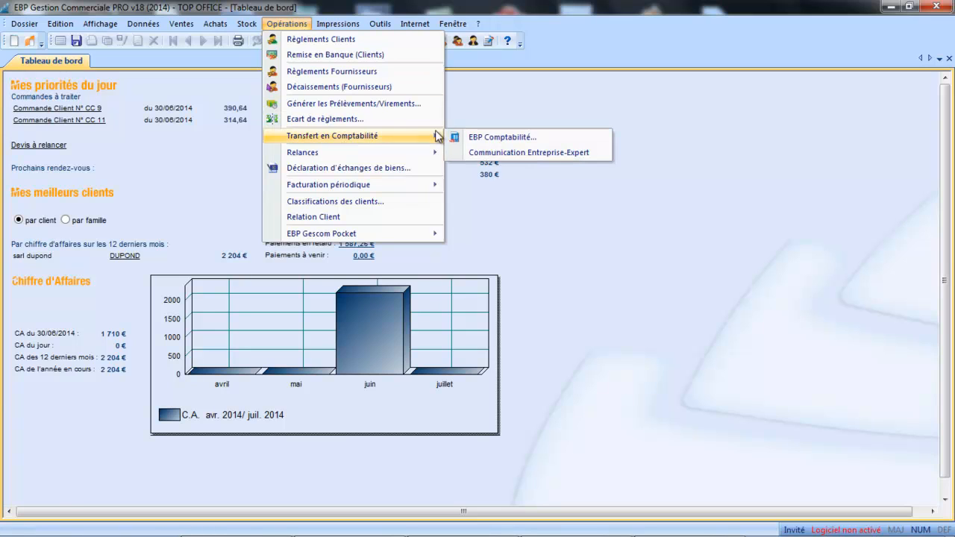
click(492, 138)
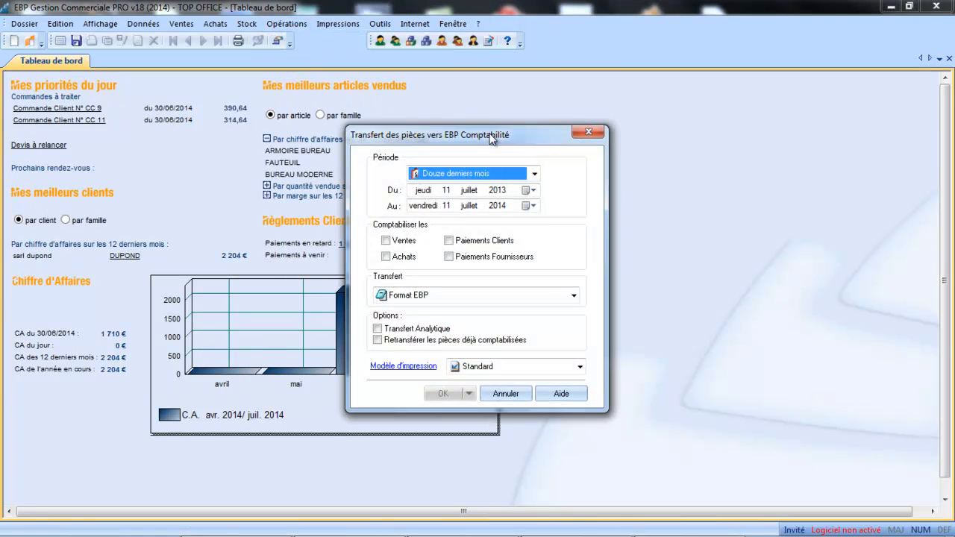
click(386, 241)
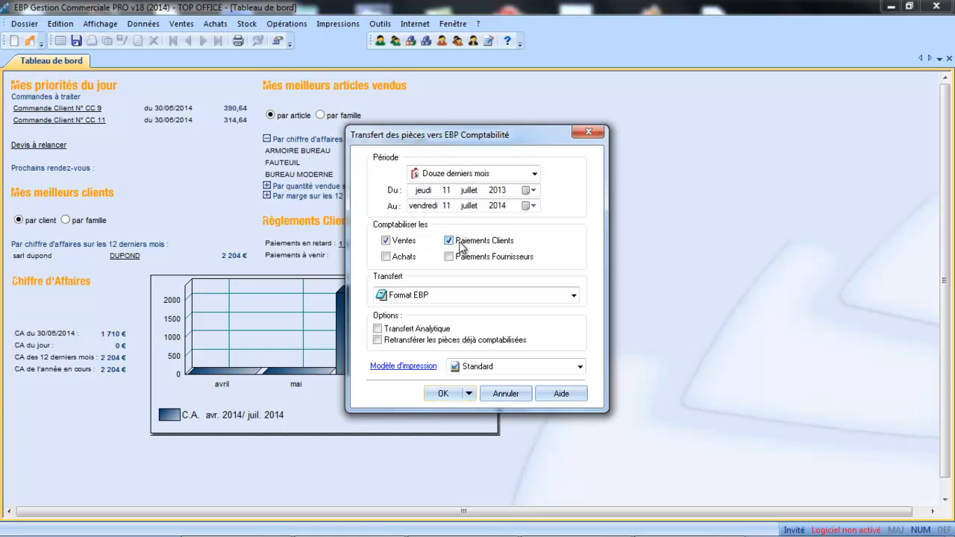
click(387, 258)
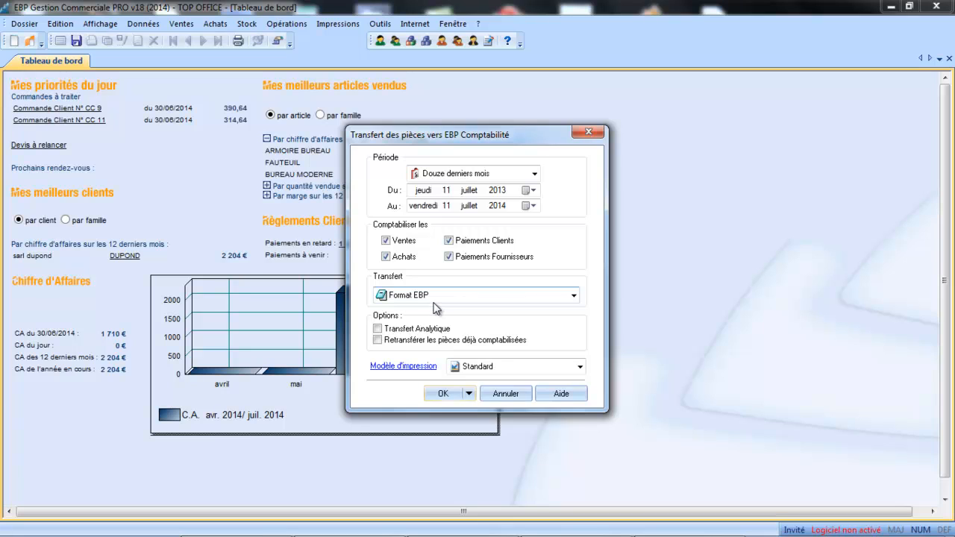
Try to print the accounting transfer without including documents already posted.
click(469, 397)
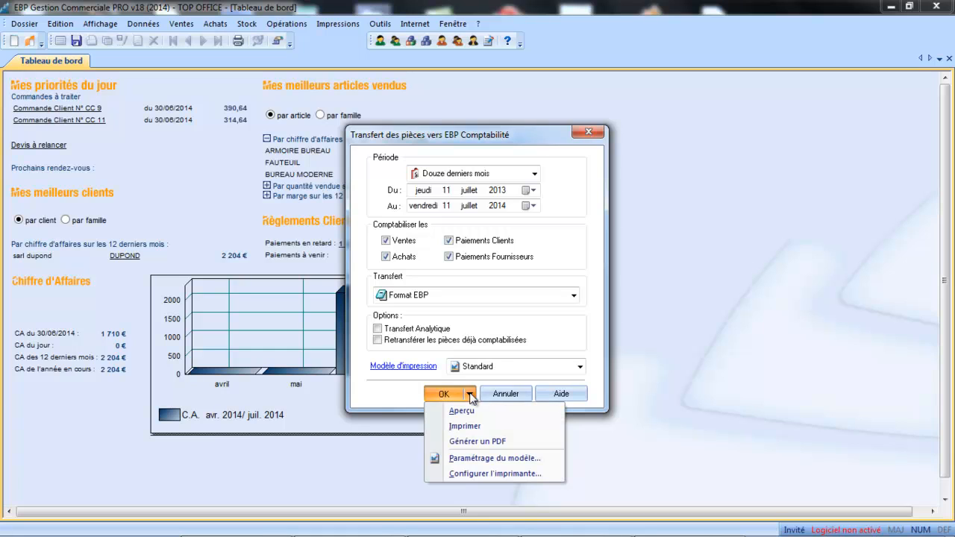
click(473, 423)
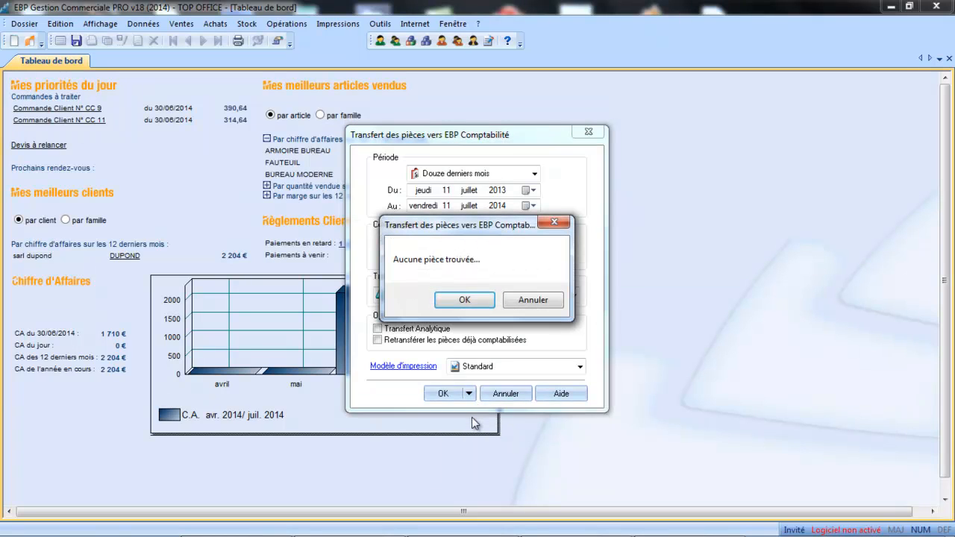
click(540, 298)
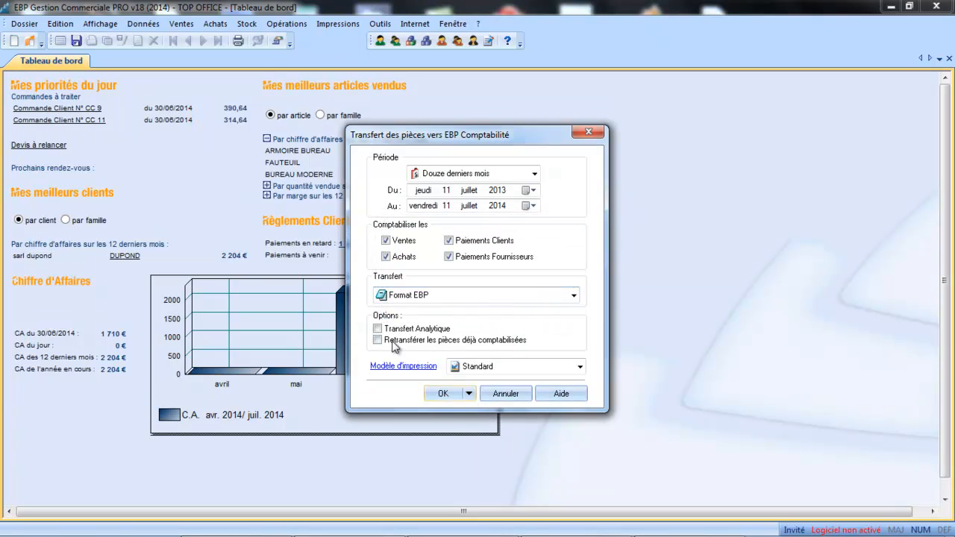
Enable retransferring documents already posted, accept the warning, and generate a preview of the accounting transfer.
click(379, 340)
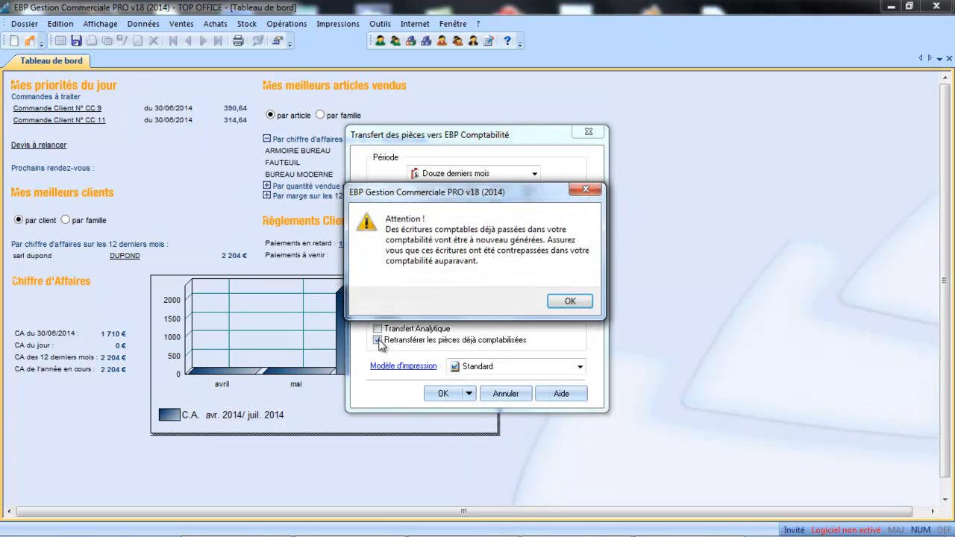
click(574, 301)
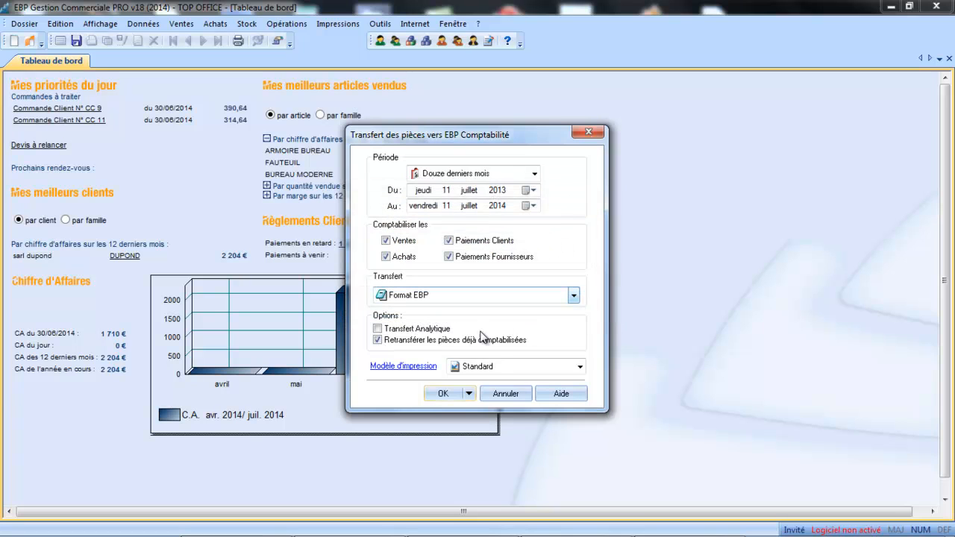
click(470, 394)
click(474, 411)
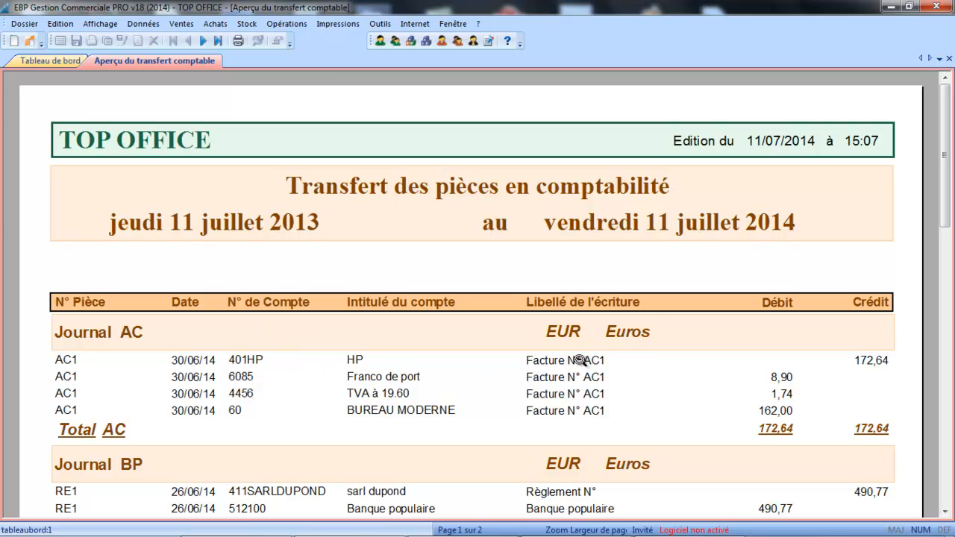
Examine the entries of each journal on both pages of the transfer preview, and close it.
drag(949, 211, 948, 229)
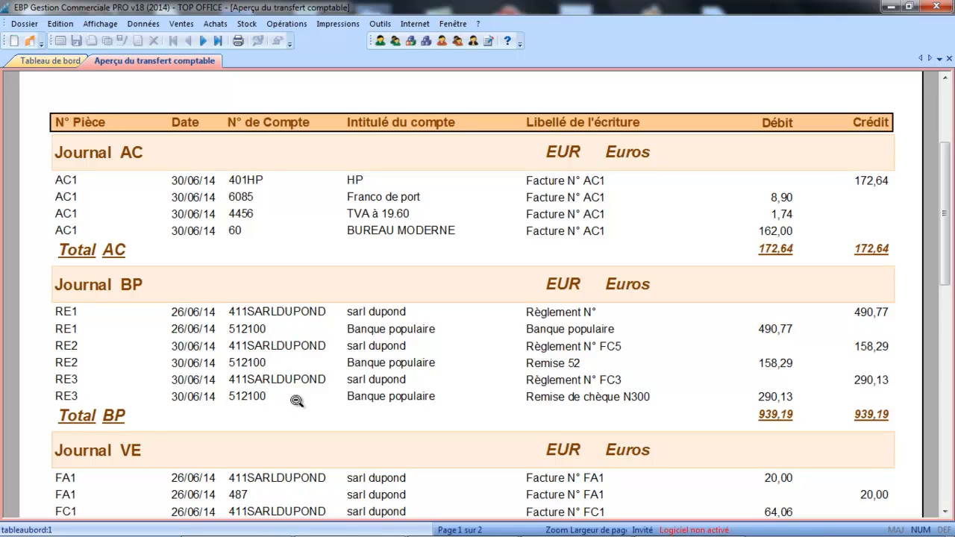
click(945, 513)
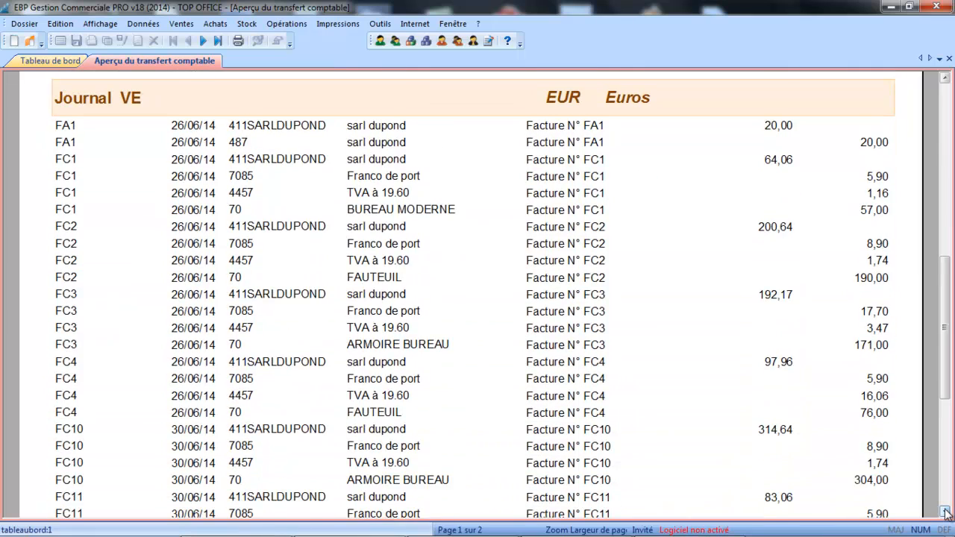
click(946, 513)
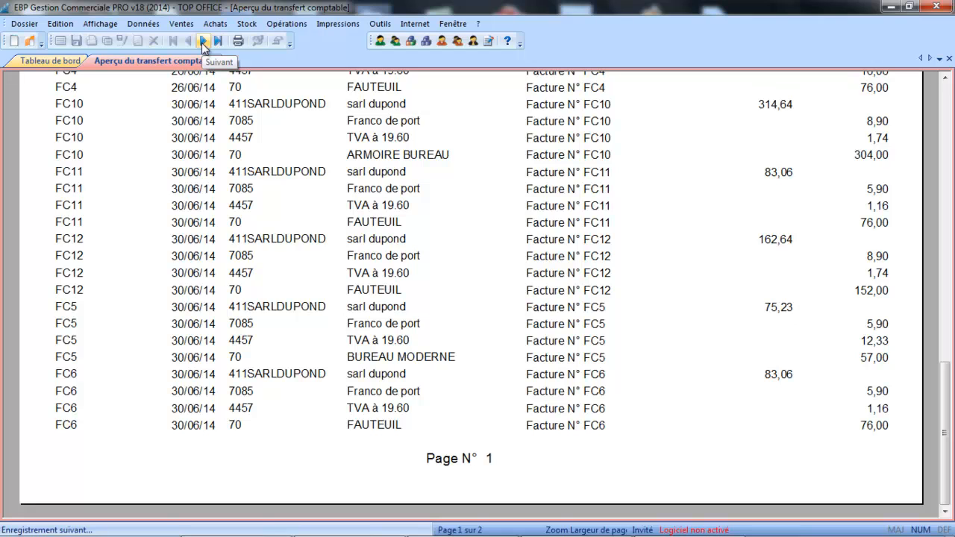
click(202, 41)
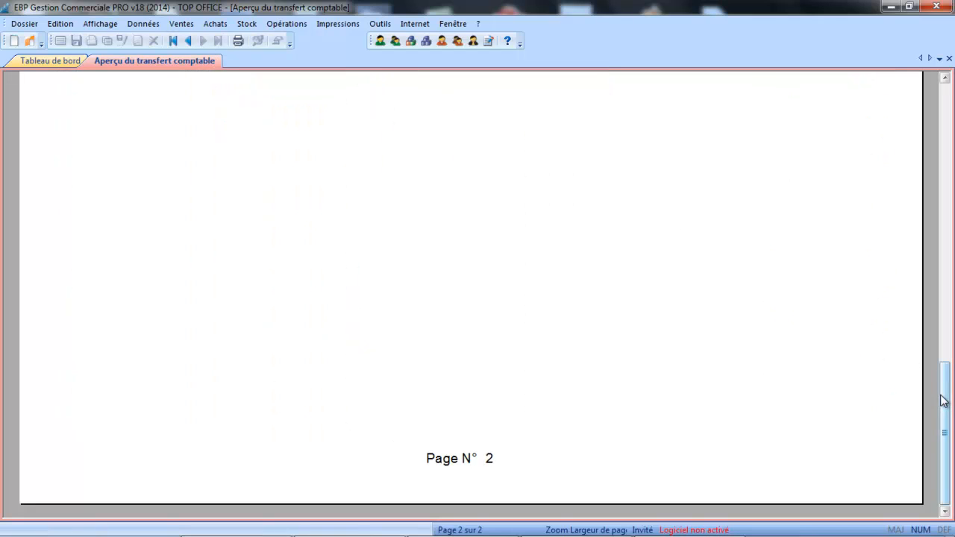
drag(944, 403, 933, 75)
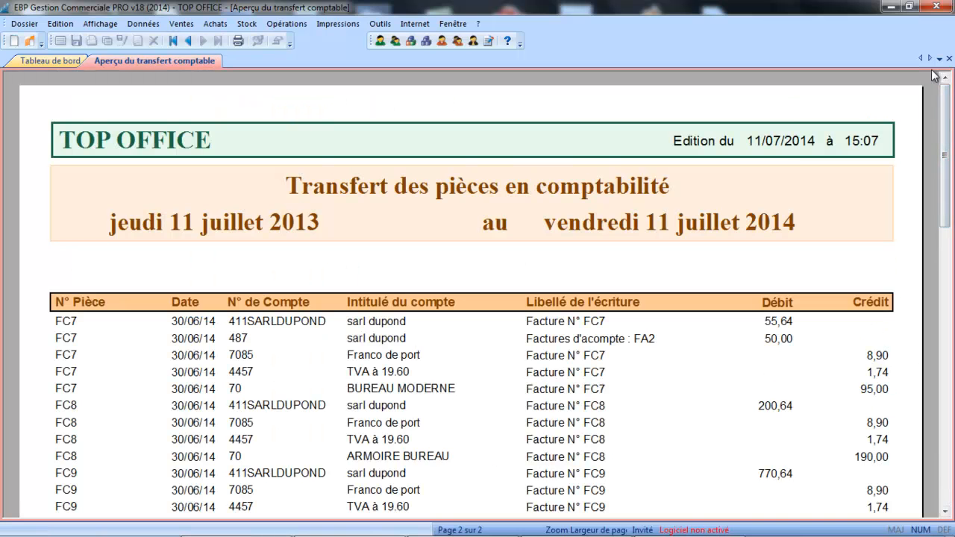
click(944, 511)
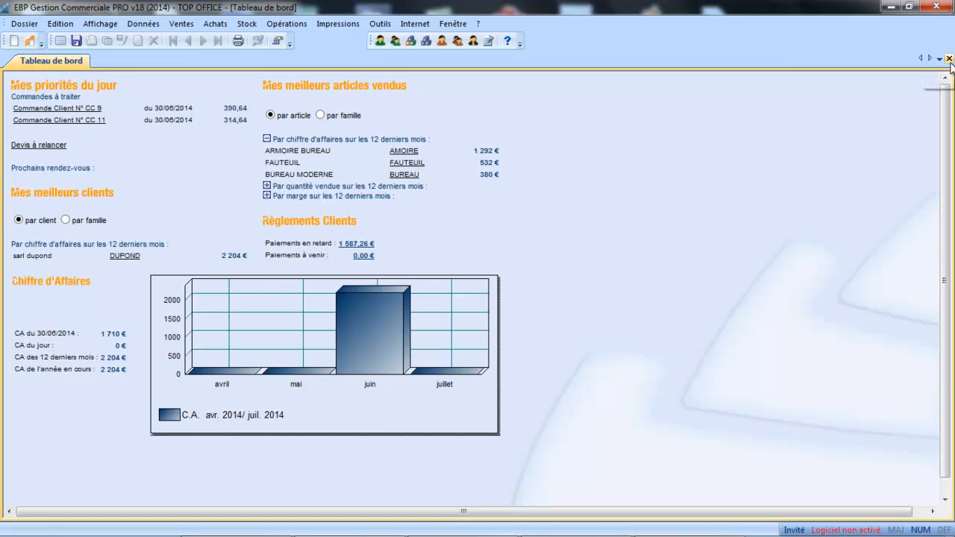
click(949, 58)
Set up a new transfer to EBP Comptabilité for sales only, with retransfer of documents already posted enabled.
click(291, 24)
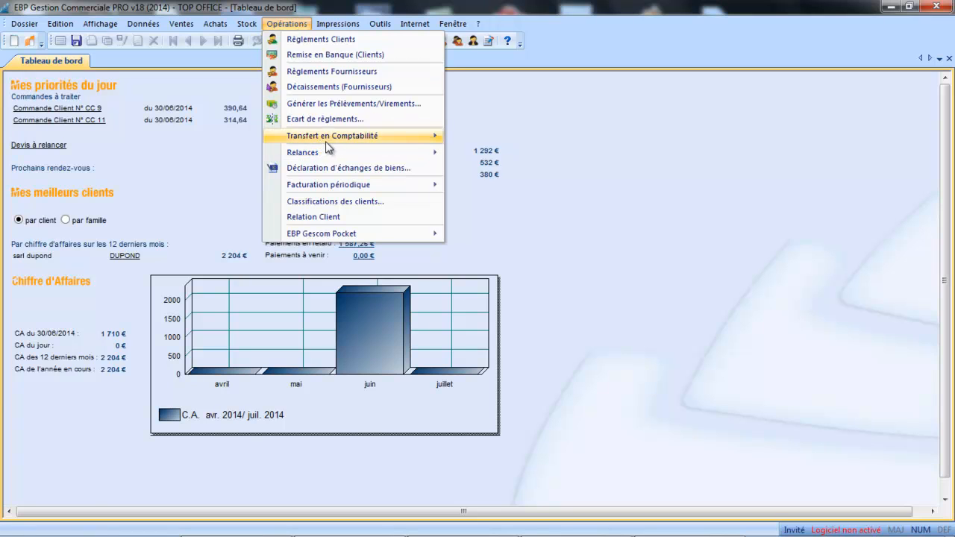
mouse_move(331, 141)
click(470, 137)
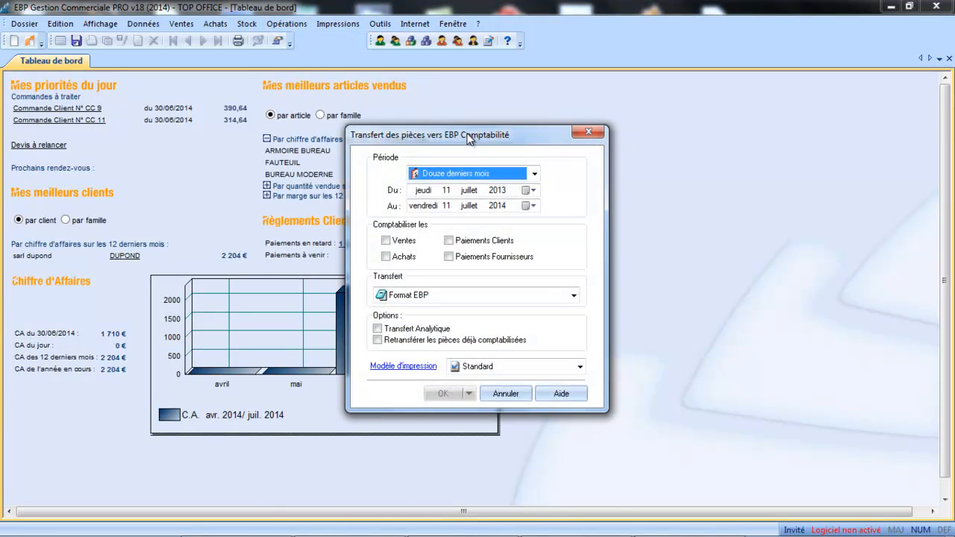
click(386, 241)
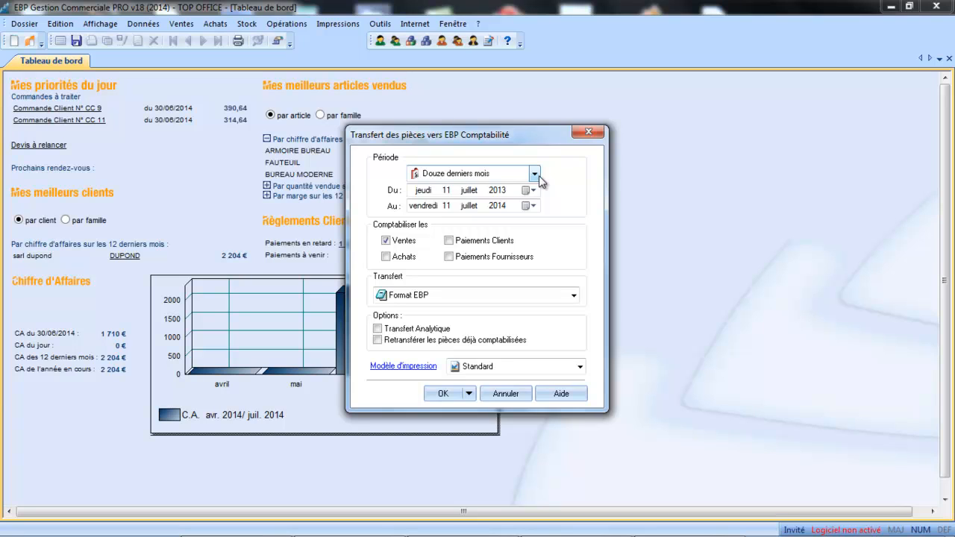
click(378, 340)
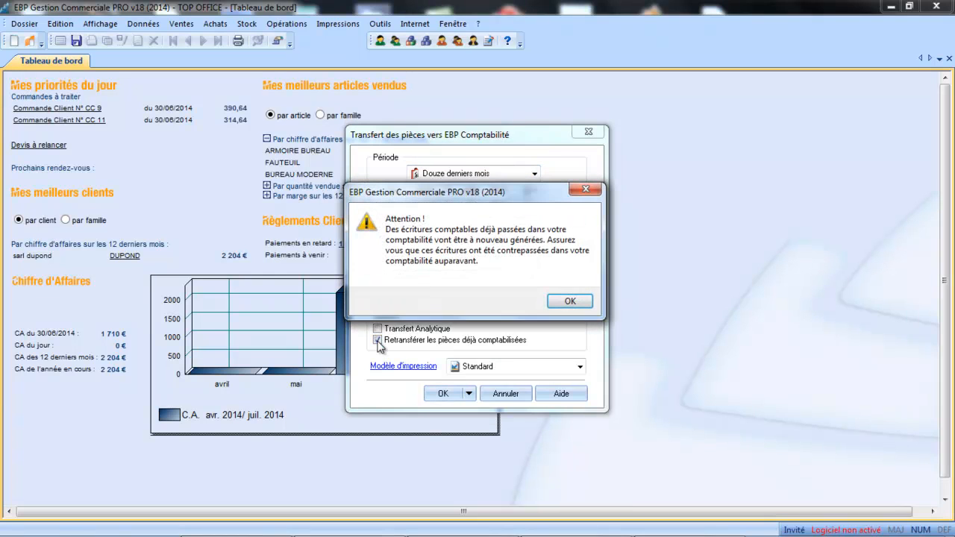
click(570, 301)
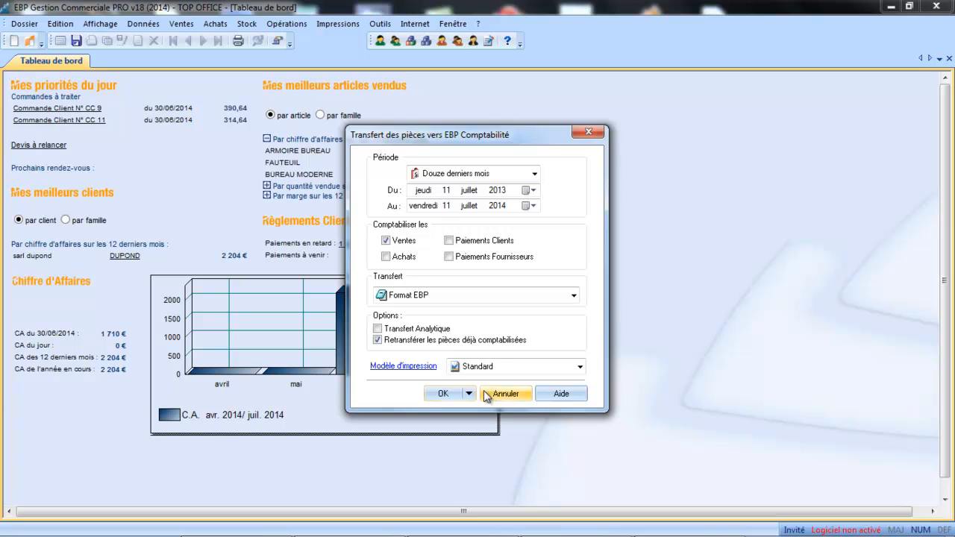
Run the transfer and save it as the text file TransfertCompta on the desktop (Bureau).
click(443, 394)
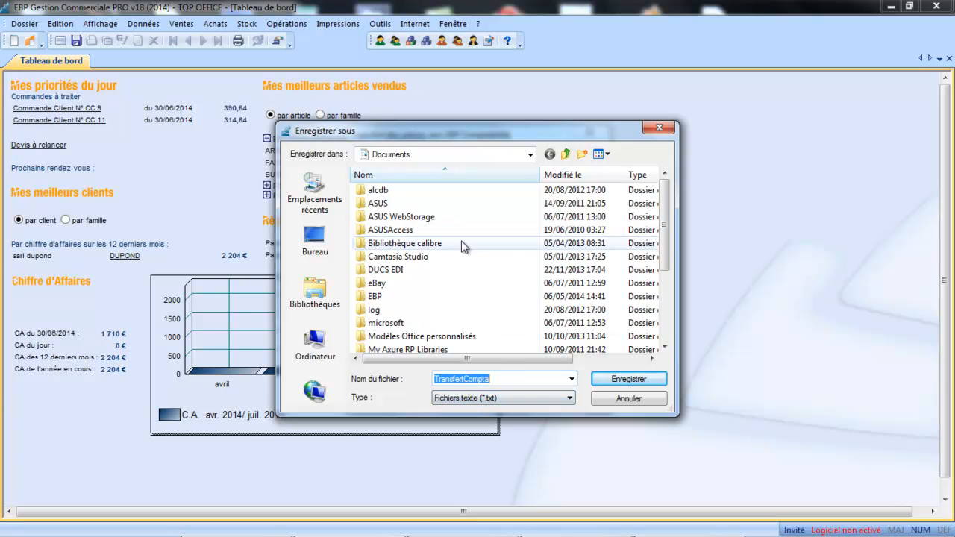
click(328, 240)
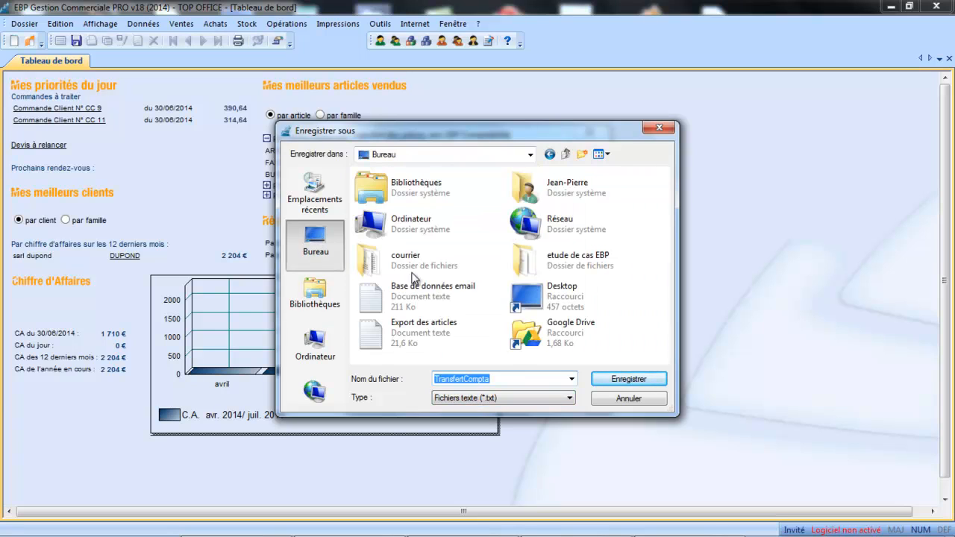
click(609, 379)
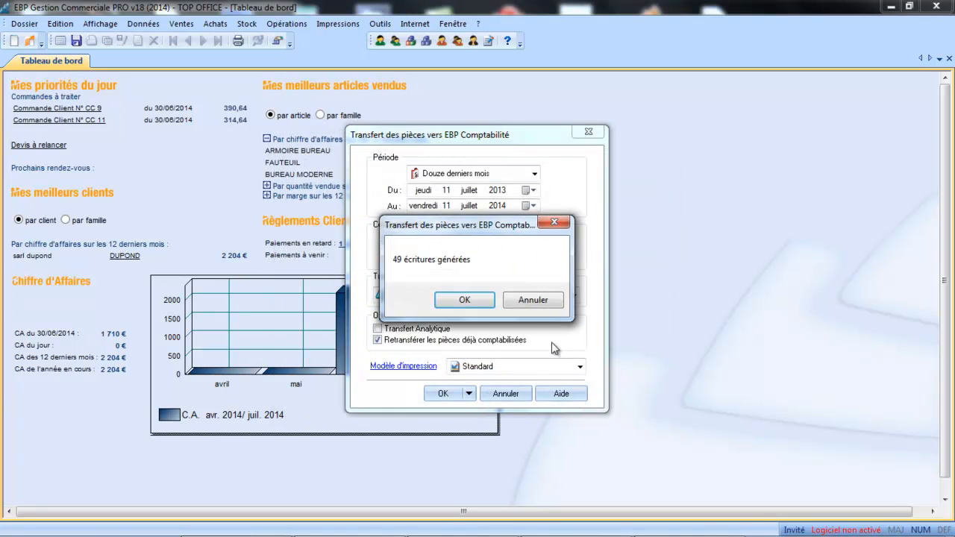
Accept the generated entries, switch to EBP Compta, and start an entry import for files in EBP V3 for Windows format.
click(480, 298)
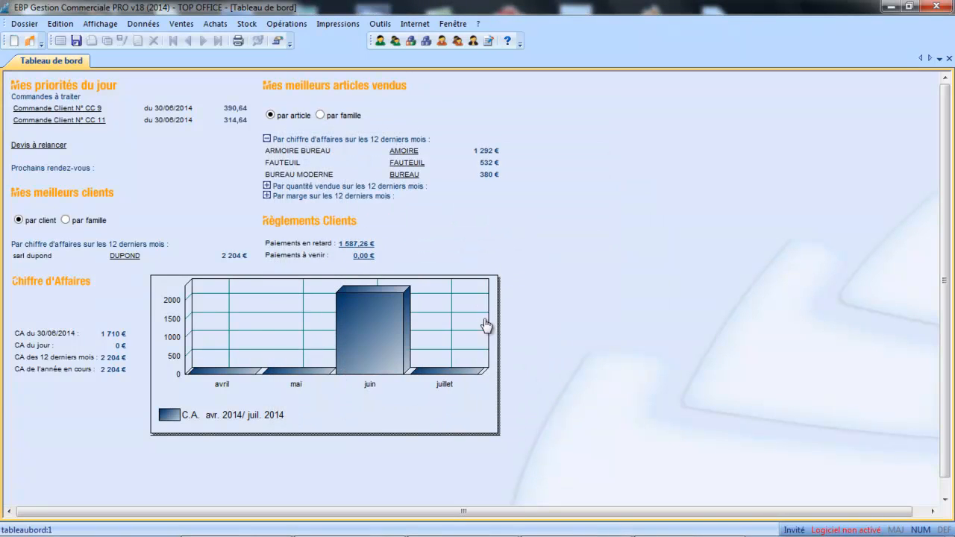
click(486, 529)
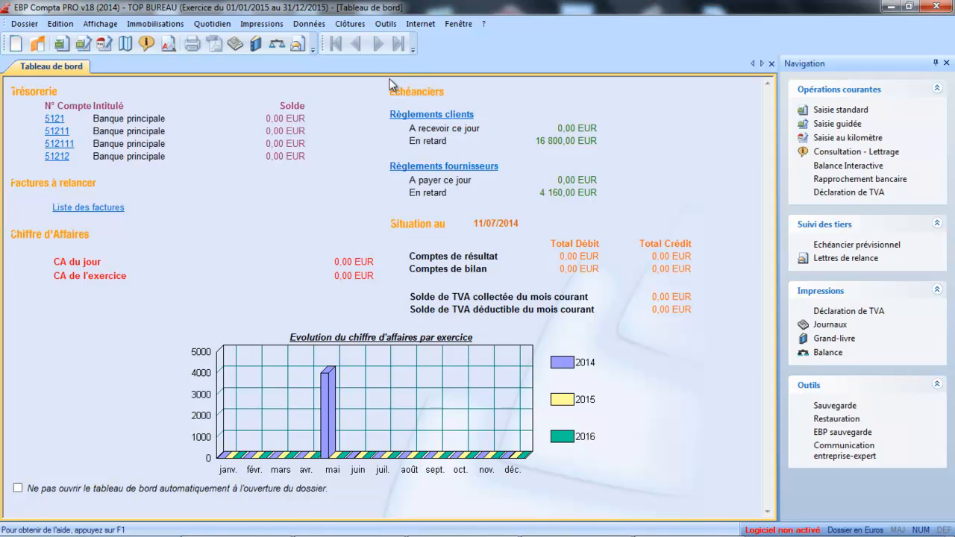
click(394, 26)
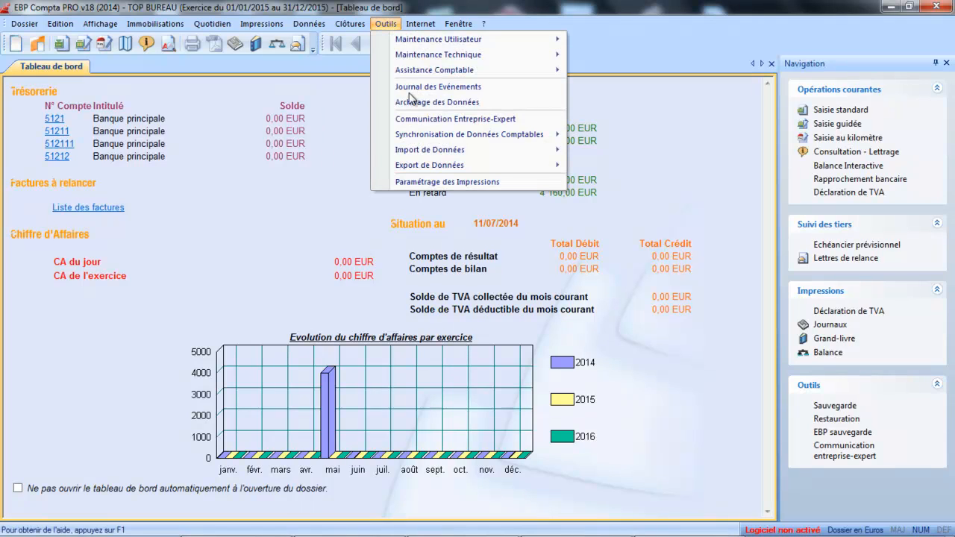
mouse_move(422, 152)
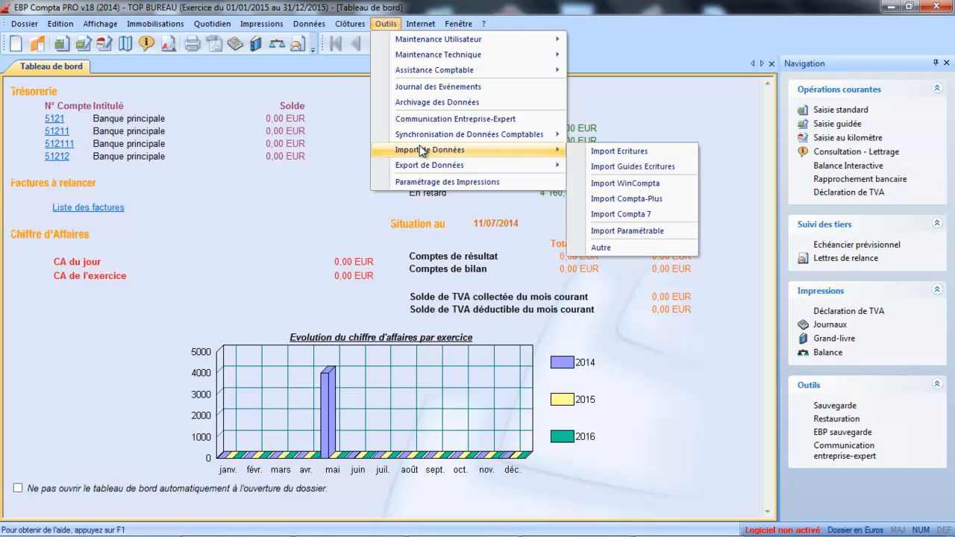
click(619, 152)
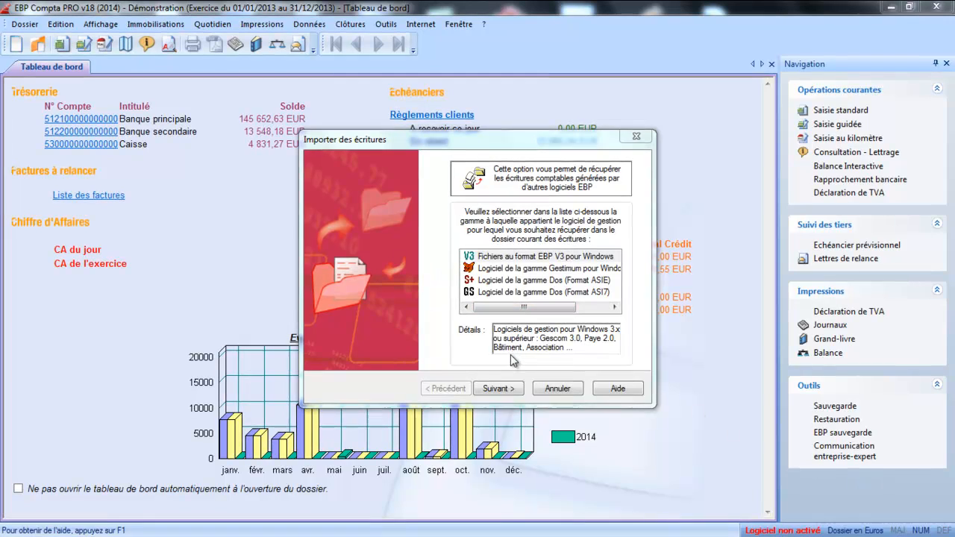
click(499, 389)
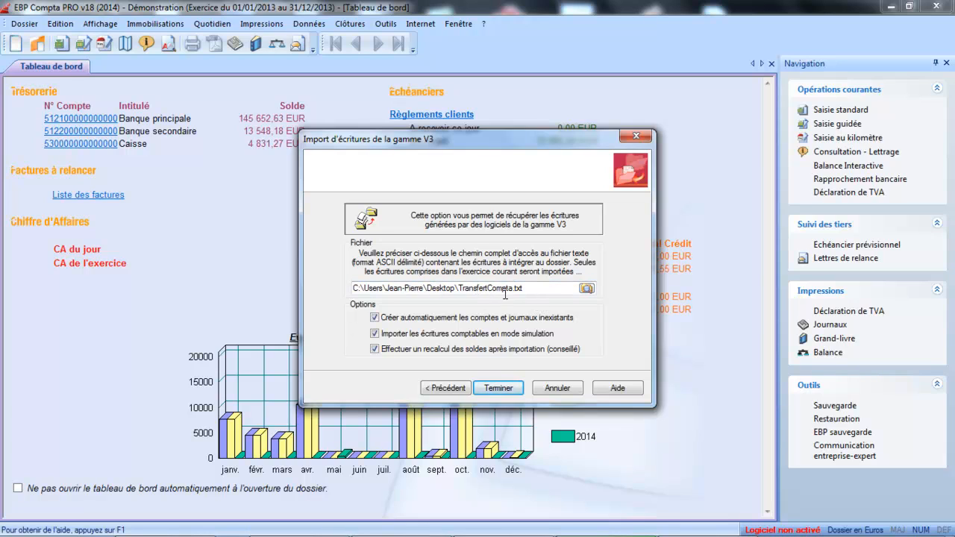
Import TransfertCompta.txt in simulation mode with missing accounts created and balances recalculated, and delete the imported file.
click(500, 387)
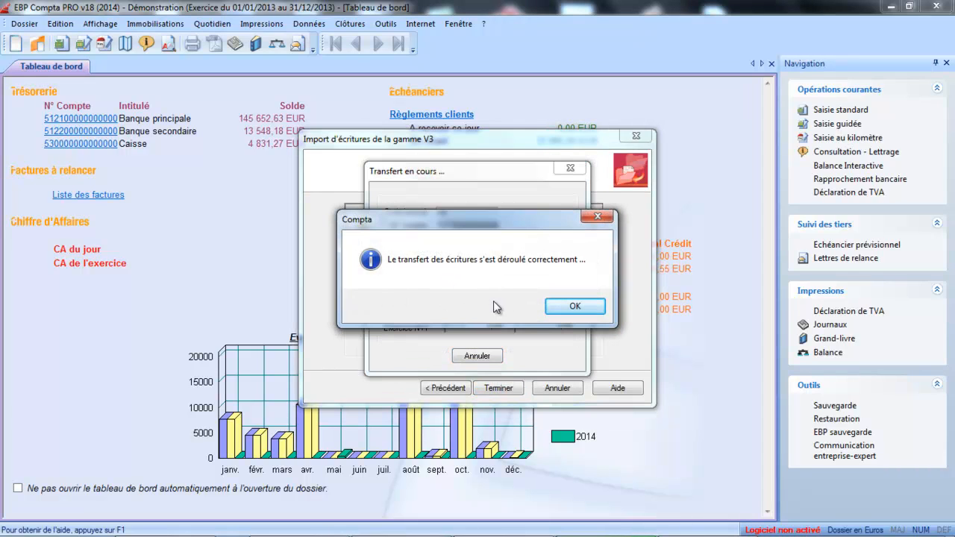
click(573, 307)
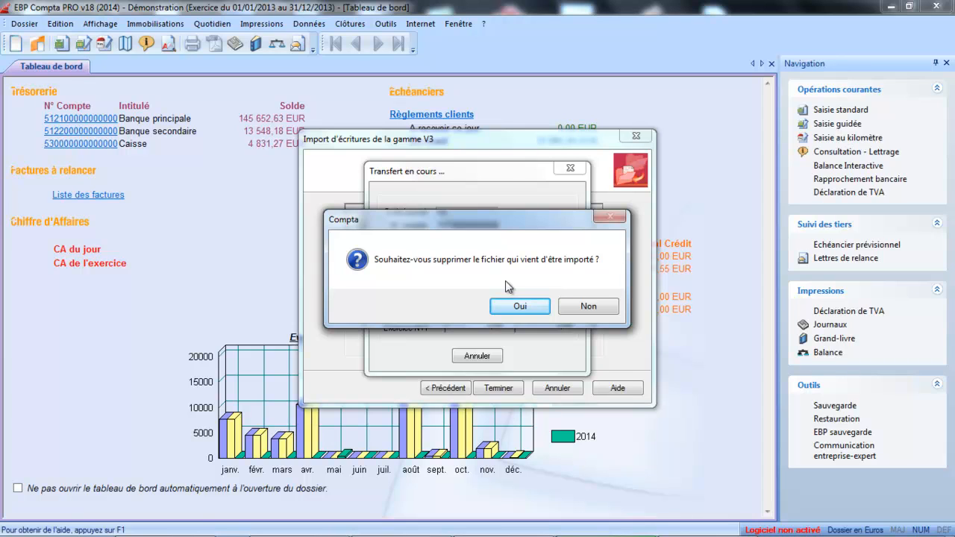
click(514, 305)
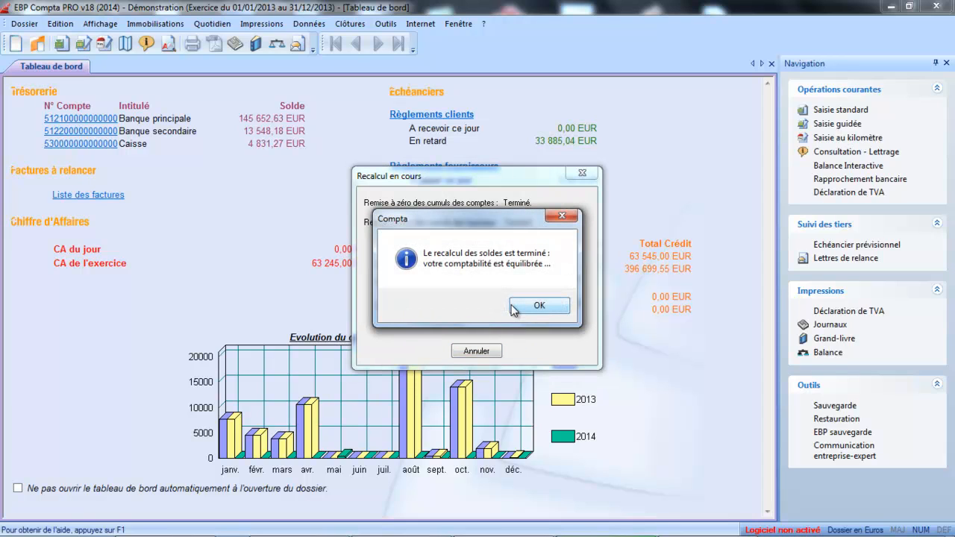
click(535, 307)
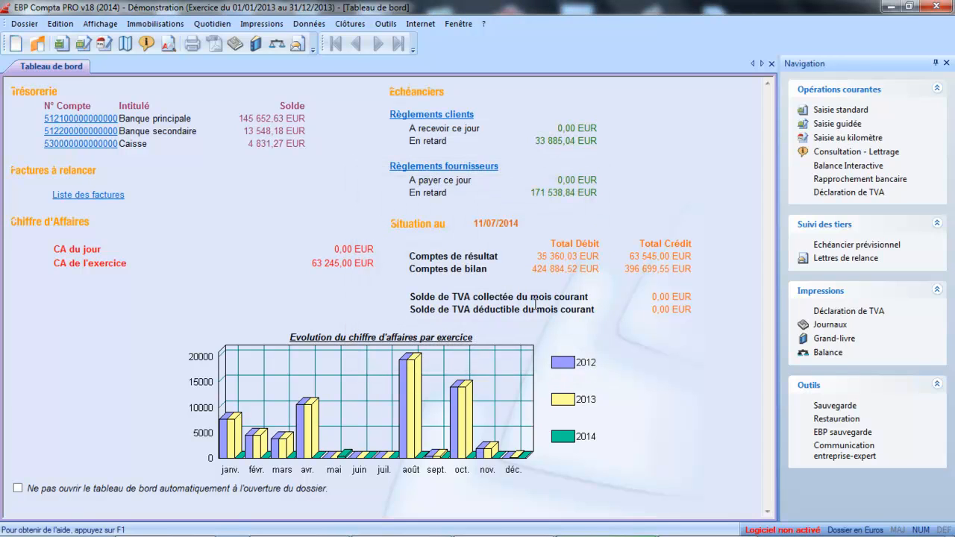
Open the standard entry screen on the VE sales journal (Ventes et prestations) for septembre 13.
click(212, 23)
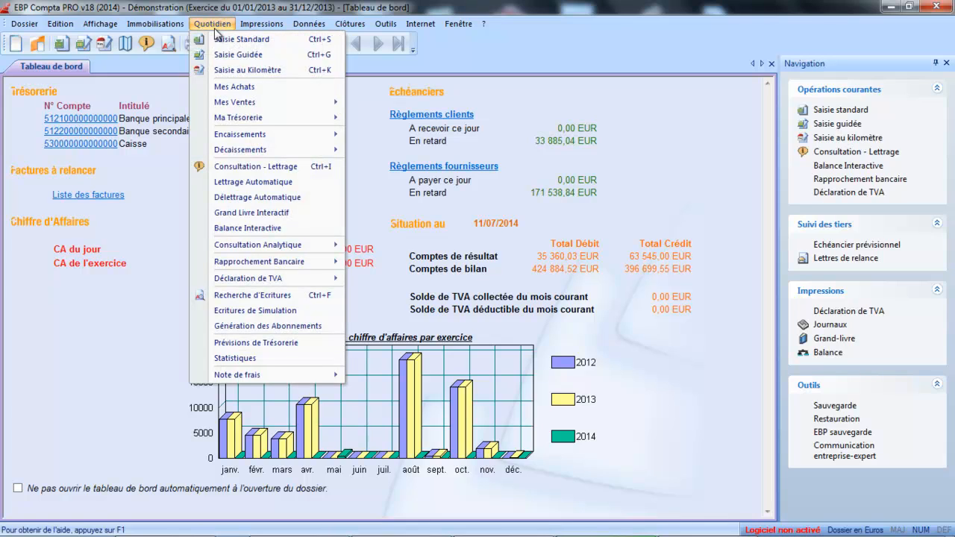
click(246, 39)
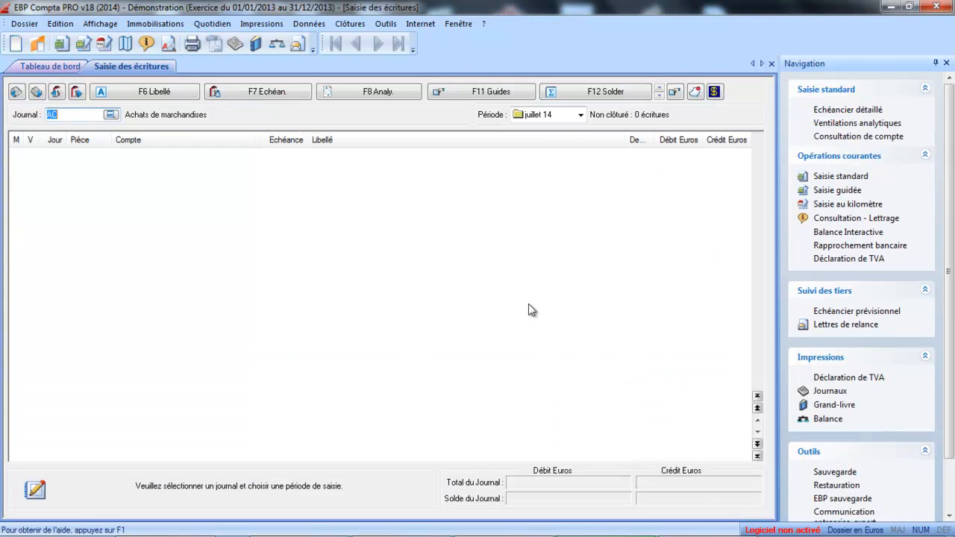
click(580, 115)
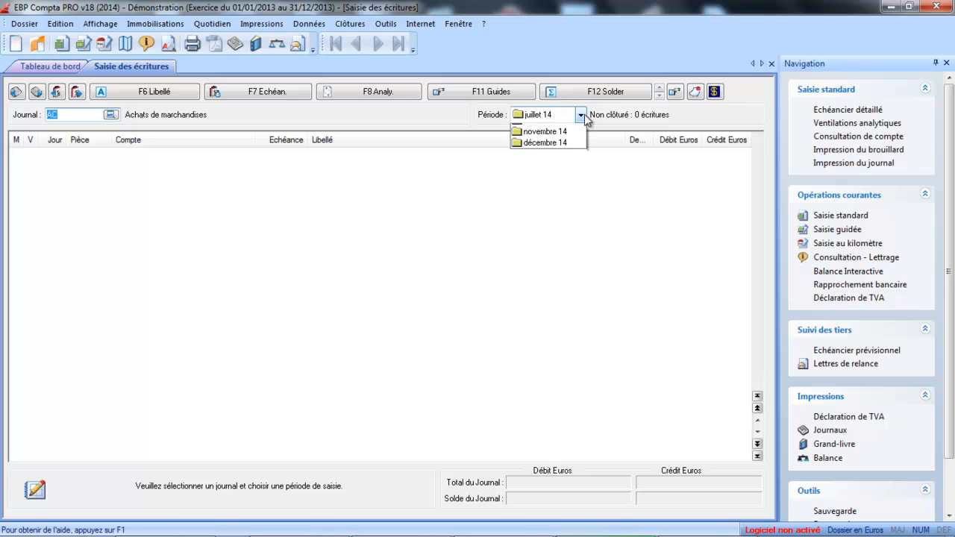
click(545, 220)
click(223, 308)
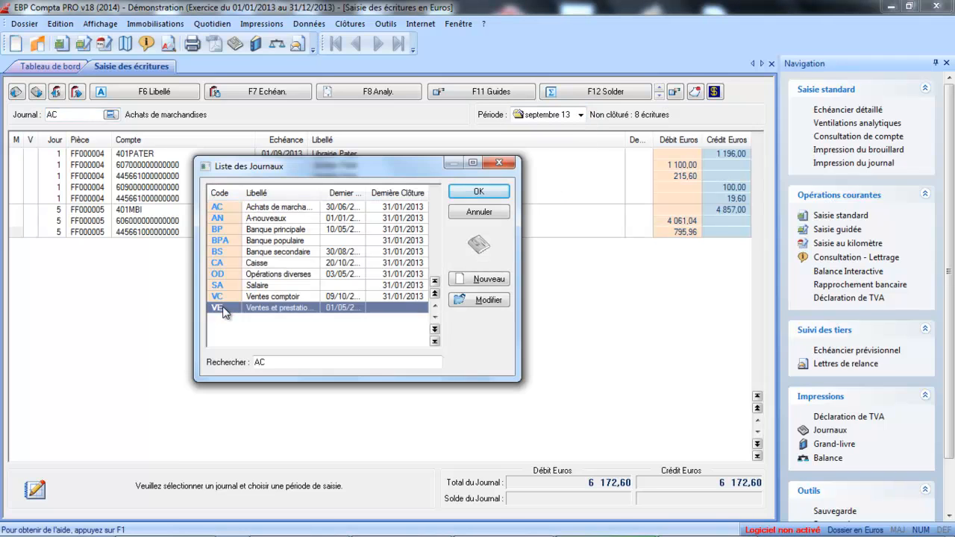
double_click(223, 308)
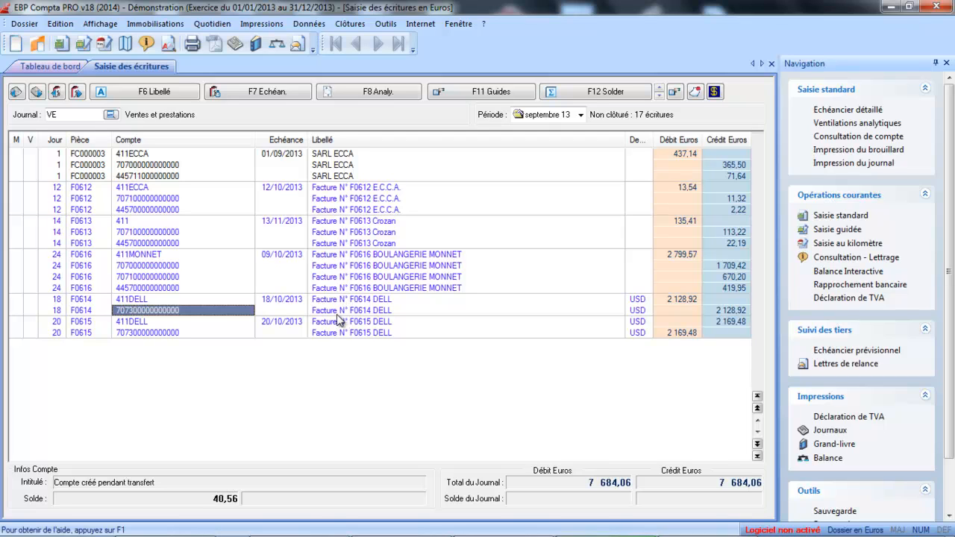
Turn off simulation mode for the three entry lines of the E.C.C.A. invoice dated the 12th.
click(337, 194)
right_click(337, 194)
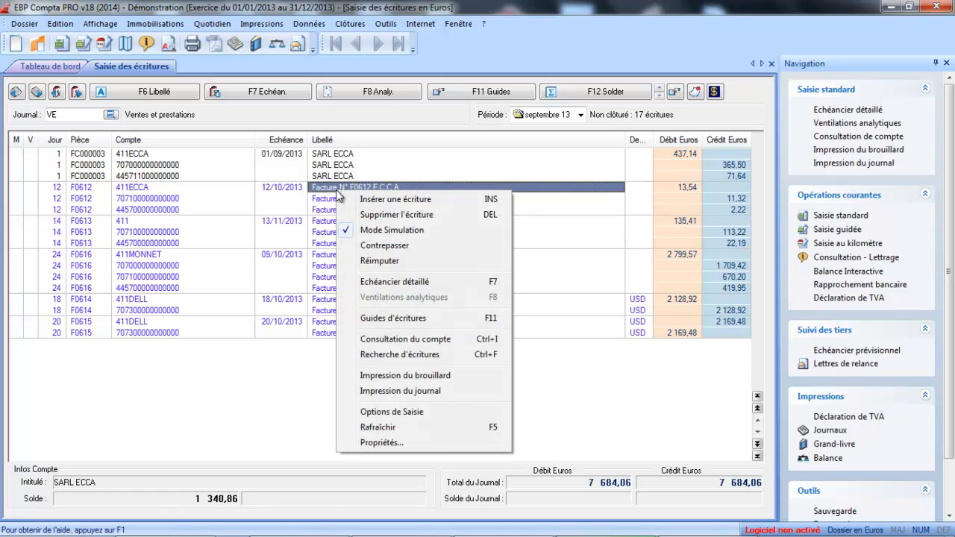
click(369, 230)
click(375, 199)
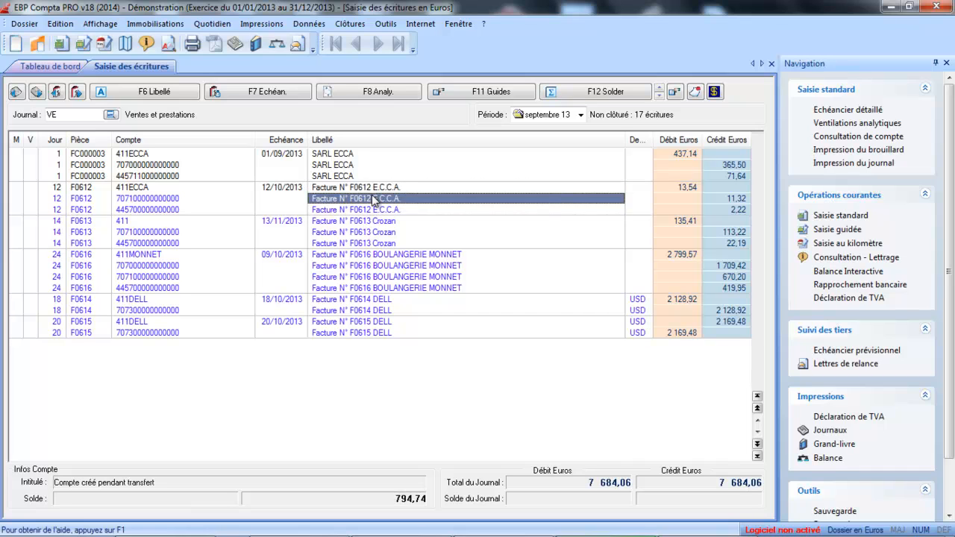
right_click(374, 199)
click(410, 232)
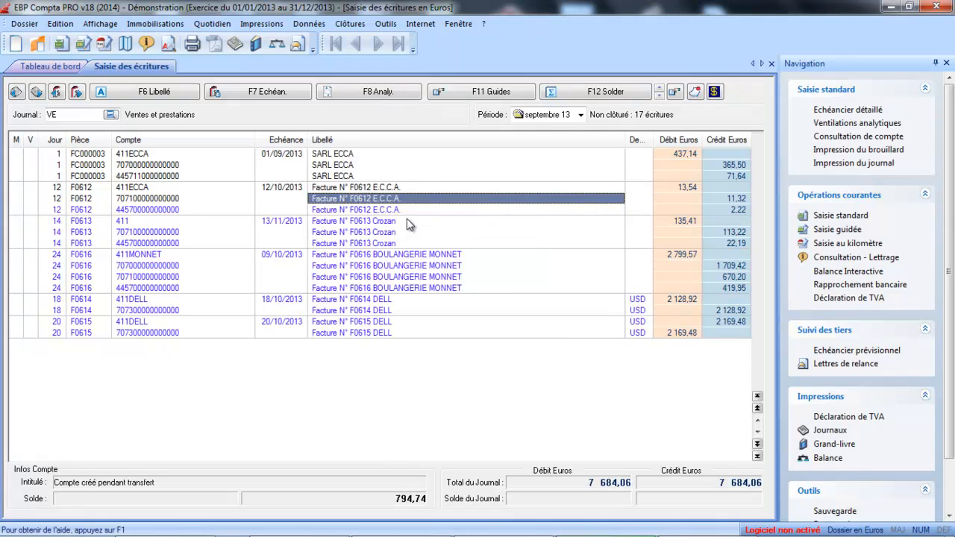
click(406, 210)
right_click(407, 210)
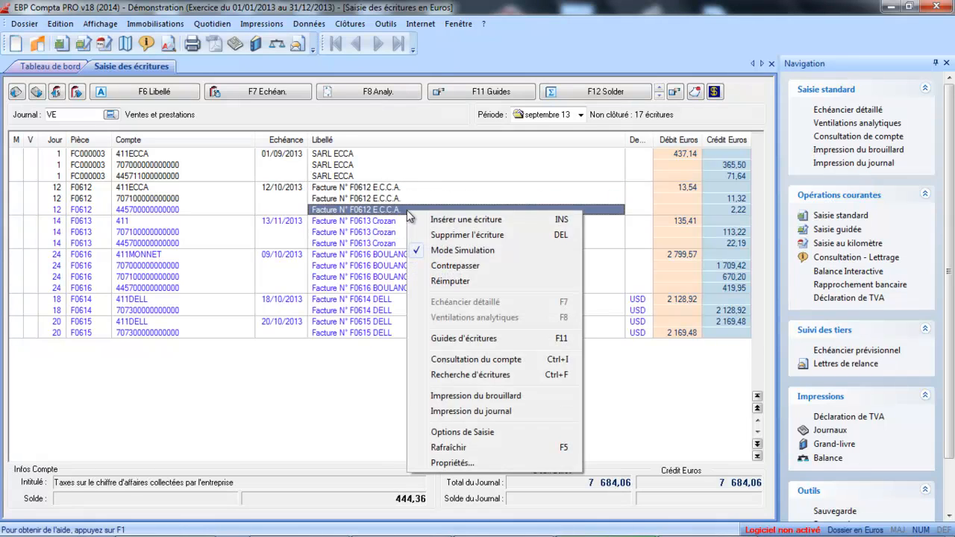
click(451, 254)
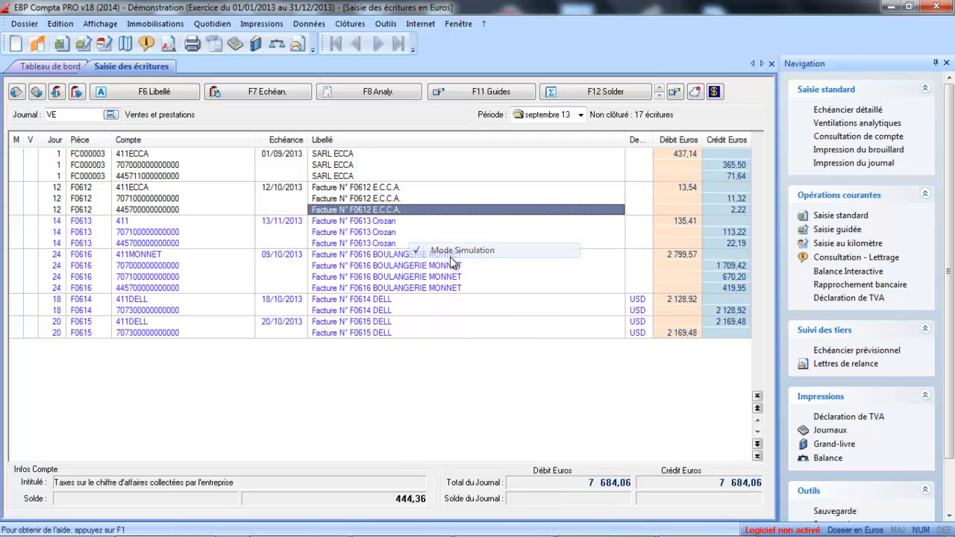
Turn off simulation mode for the three entry lines of the invoice dated the 14th.
click(397, 223)
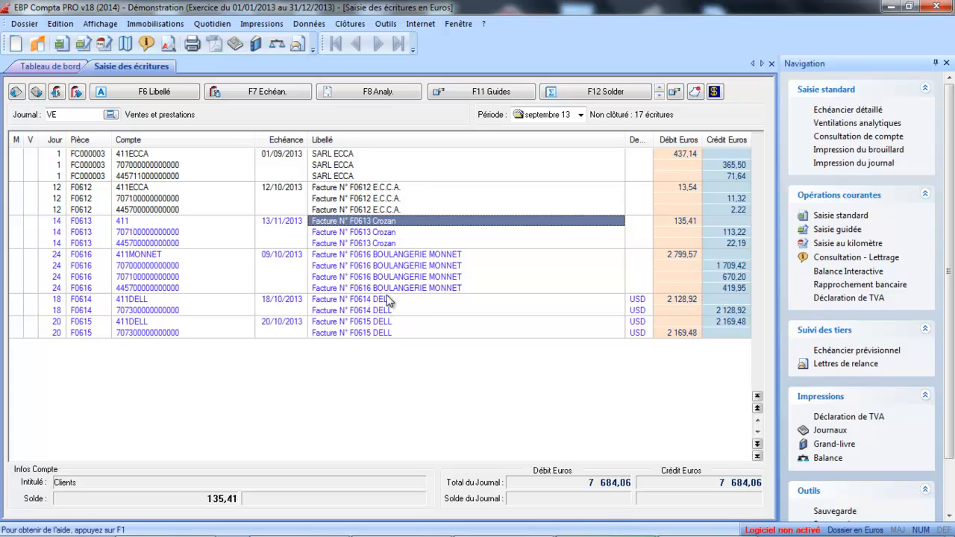
right_click(409, 221)
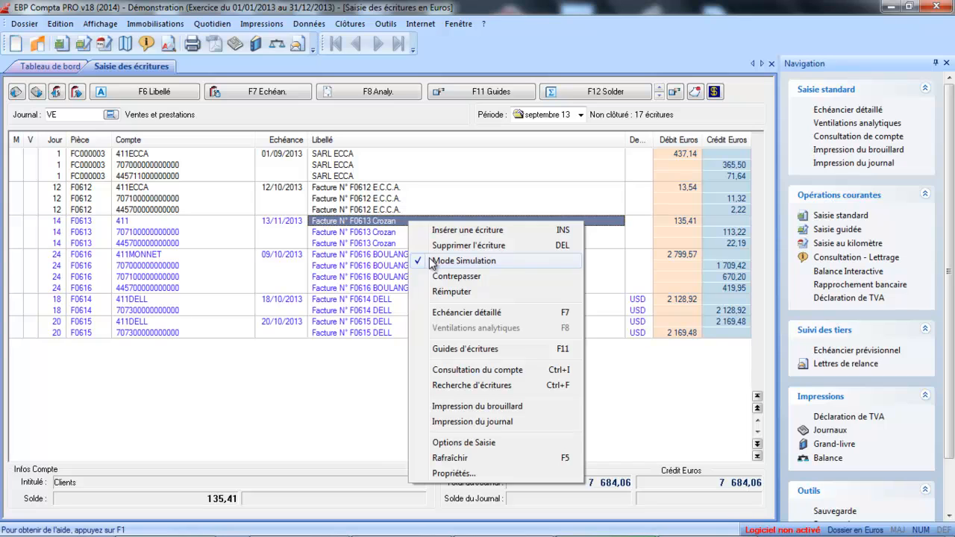
click(437, 260)
click(407, 238)
right_click(406, 238)
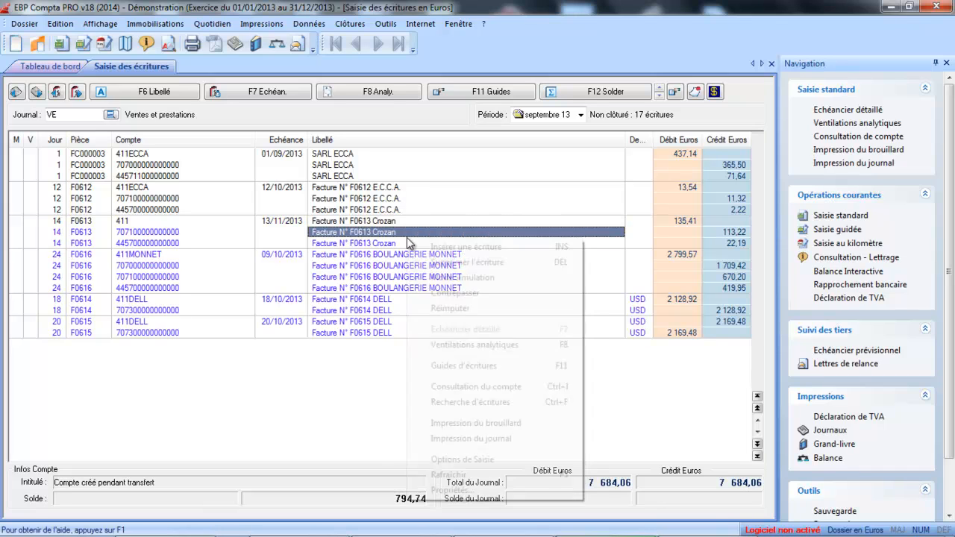
click(420, 276)
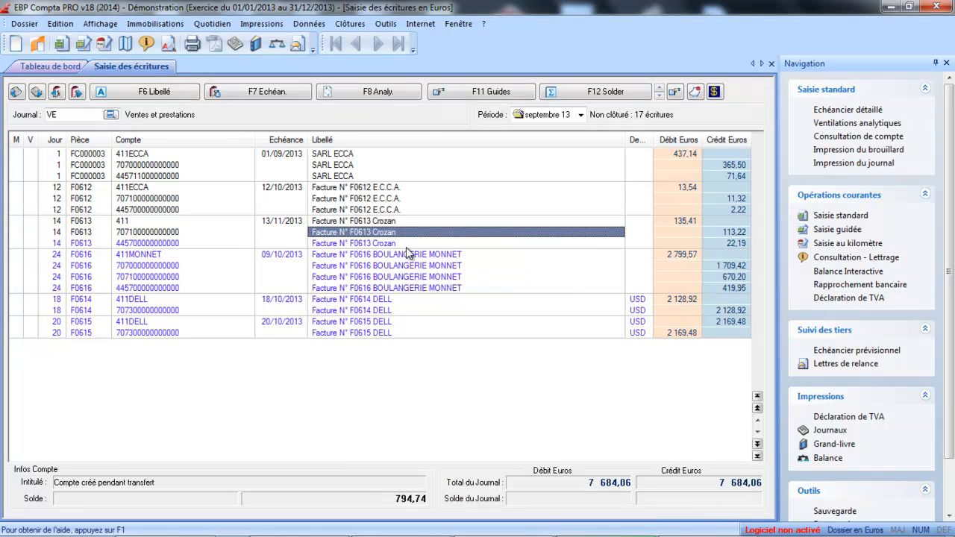
click(406, 244)
right_click(406, 246)
click(440, 291)
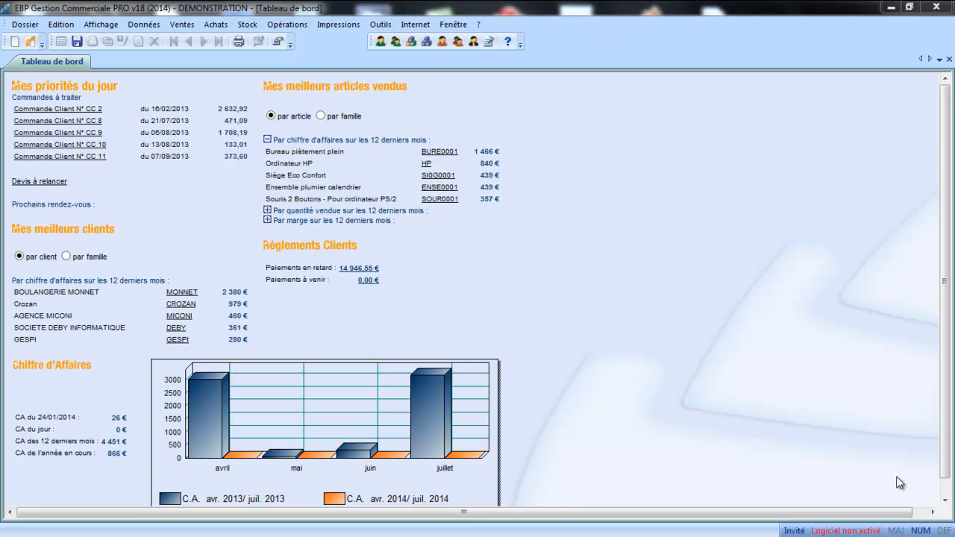
In EBP Gestion Commerciale, start a Communication Entreprise-Expert accounting transfer for the period août 2013.
click(291, 24)
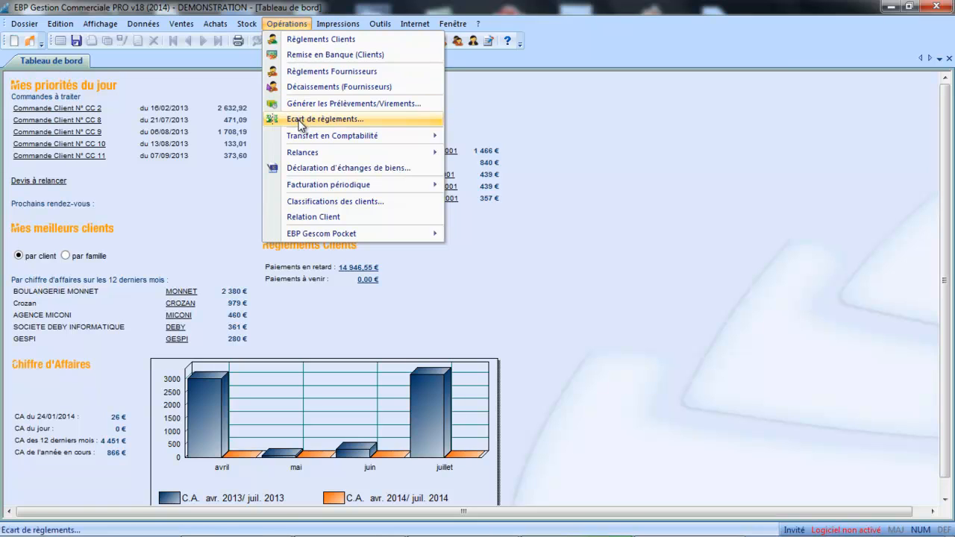
mouse_move(304, 137)
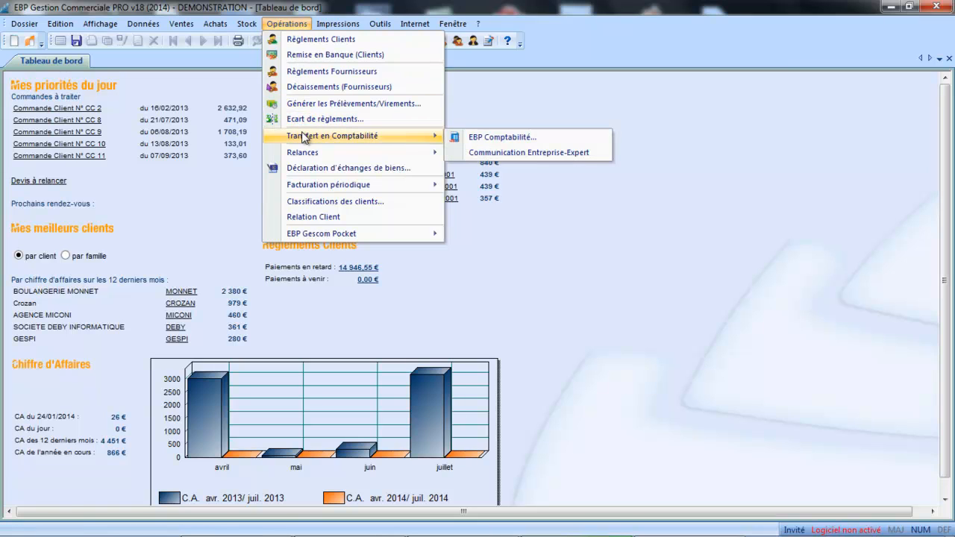
click(502, 153)
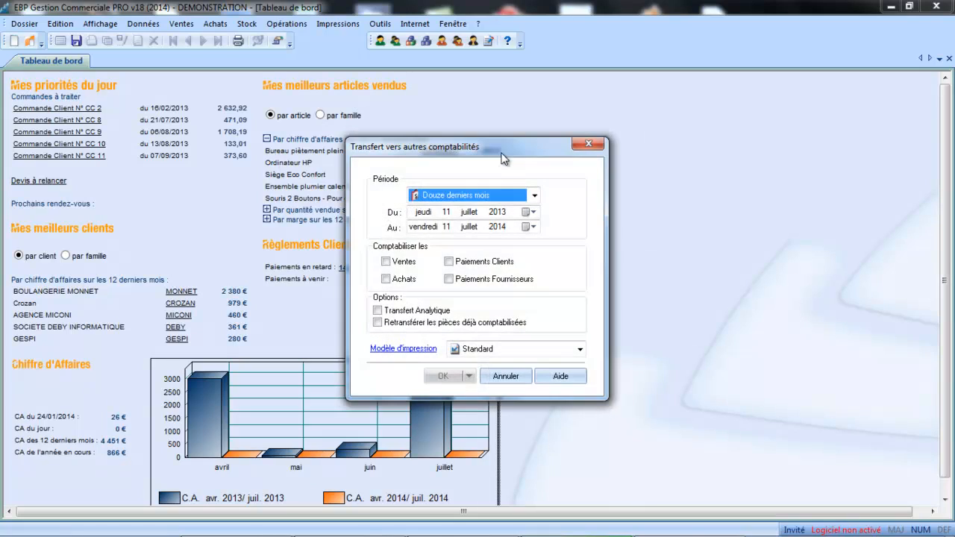
click(534, 196)
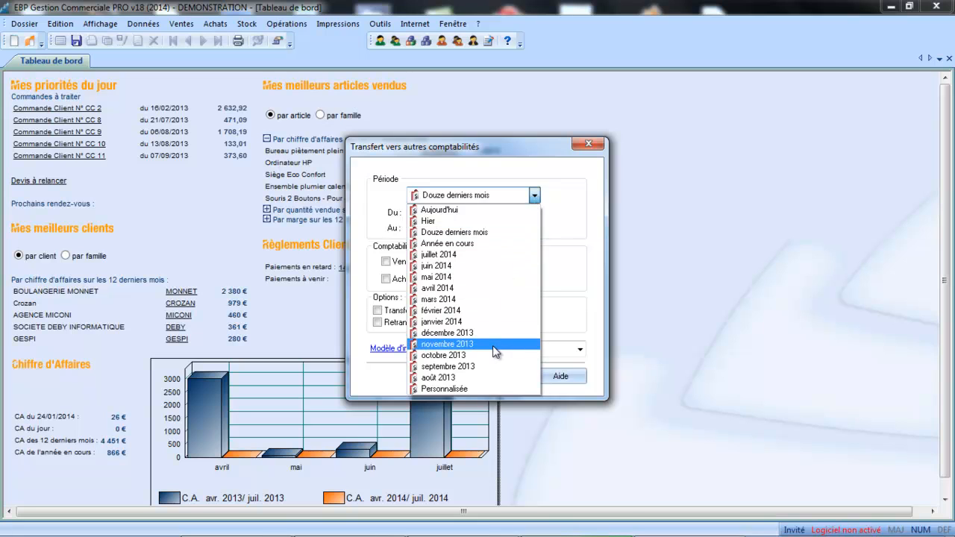
click(482, 378)
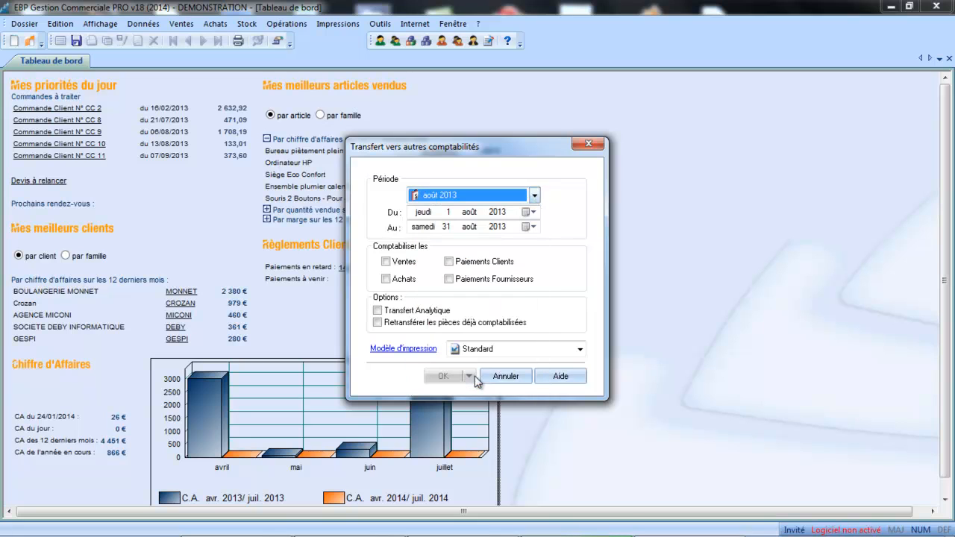
Include sales, purchases, customer payments and supplier payments in the août 2013 transfer, and enable retransferring documents already posted.
click(386, 262)
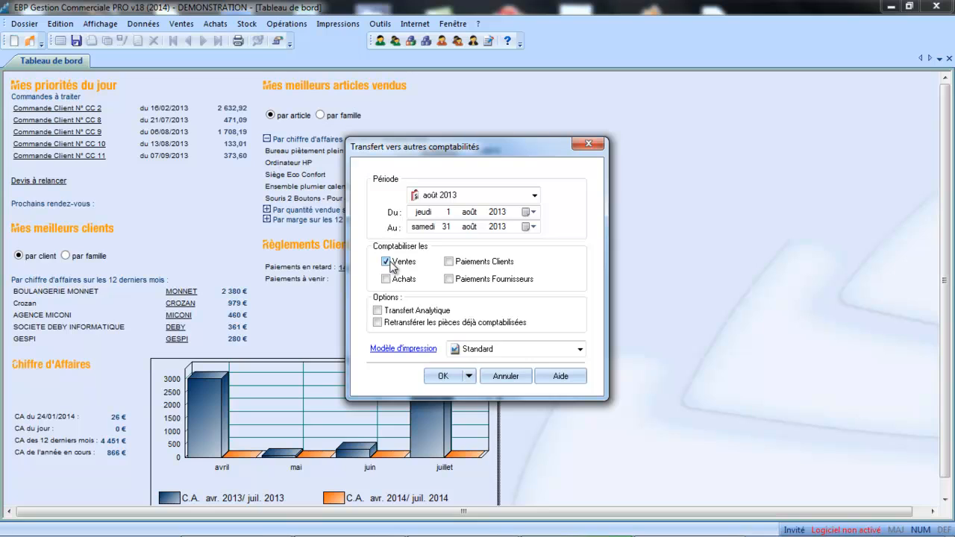
click(385, 279)
click(448, 261)
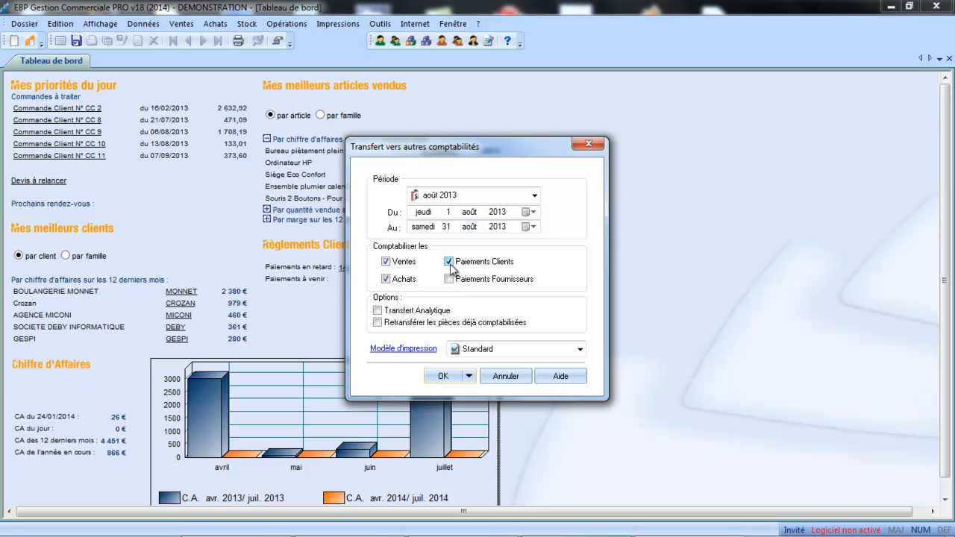
click(449, 280)
click(380, 322)
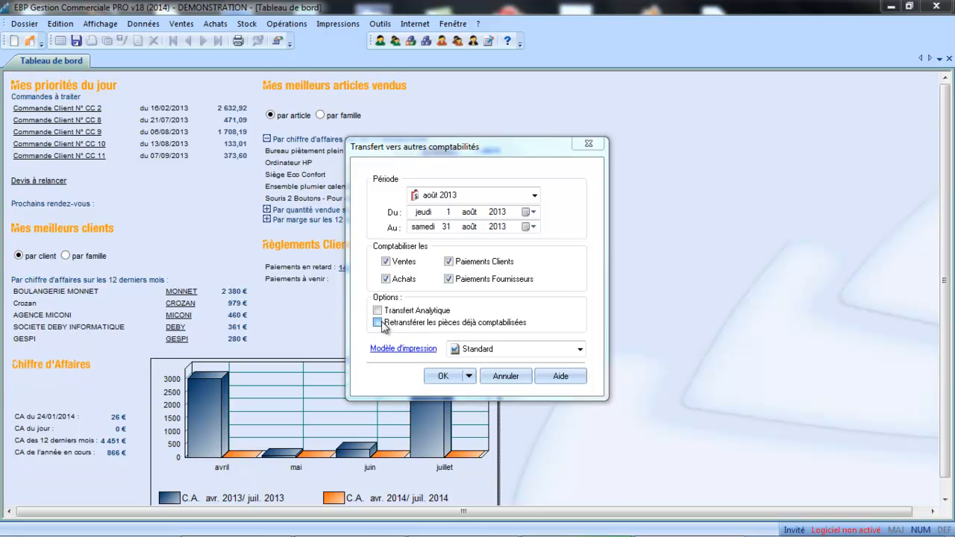
click(569, 302)
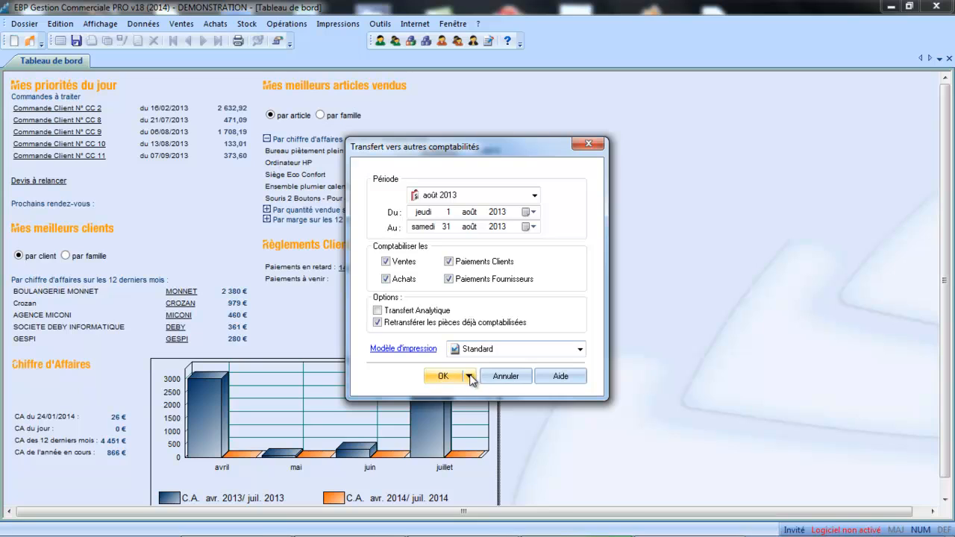
Generate the accounting entries with the Standard print model and continue to Communication Entreprise Expert.
click(468, 377)
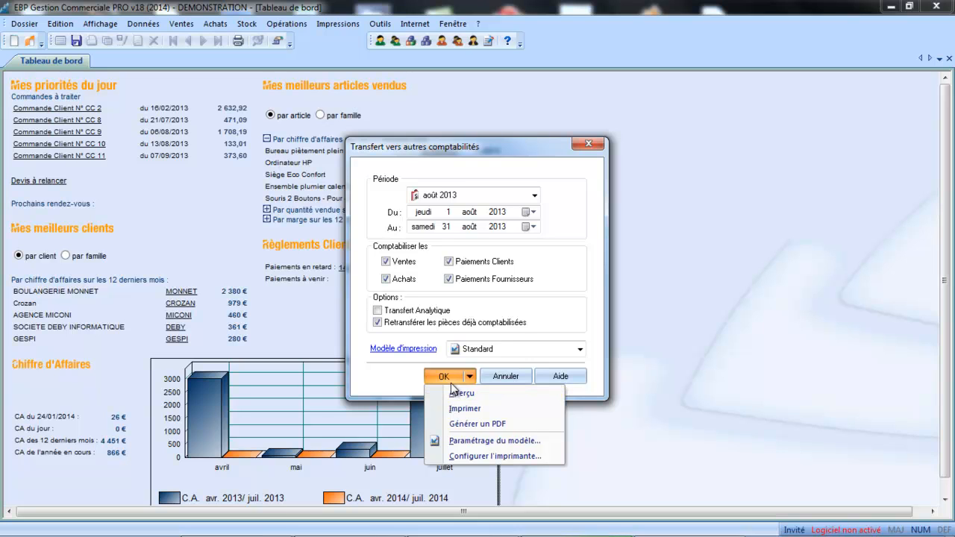
click(449, 379)
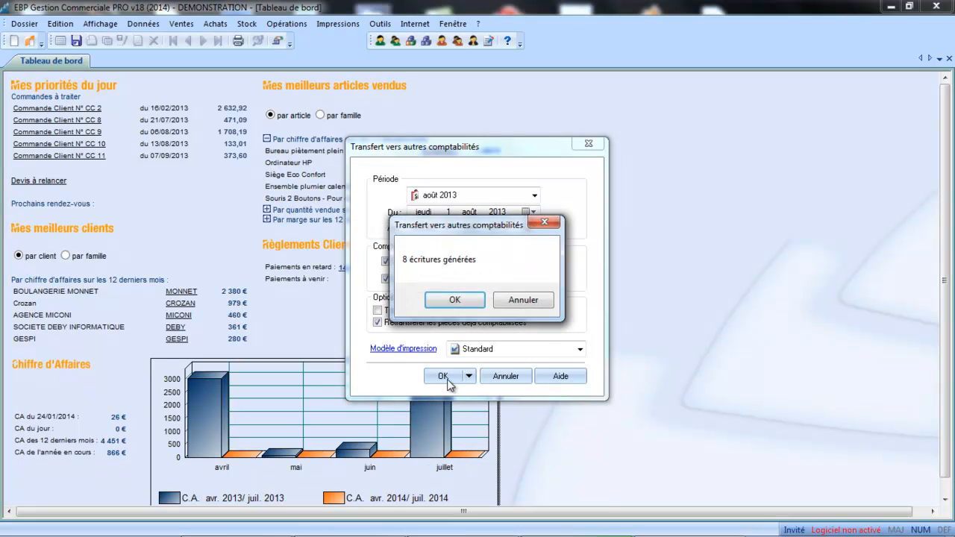
click(456, 302)
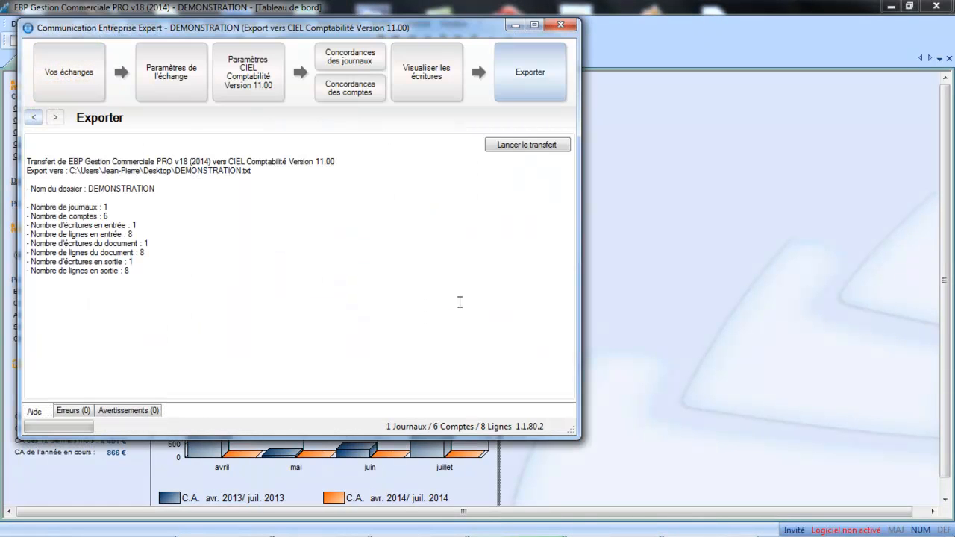
Delete the existing DEMONSTRATION exchange and create a new one of the same name with CIEL Comptabilité Version 11.00 as destination.
click(82, 77)
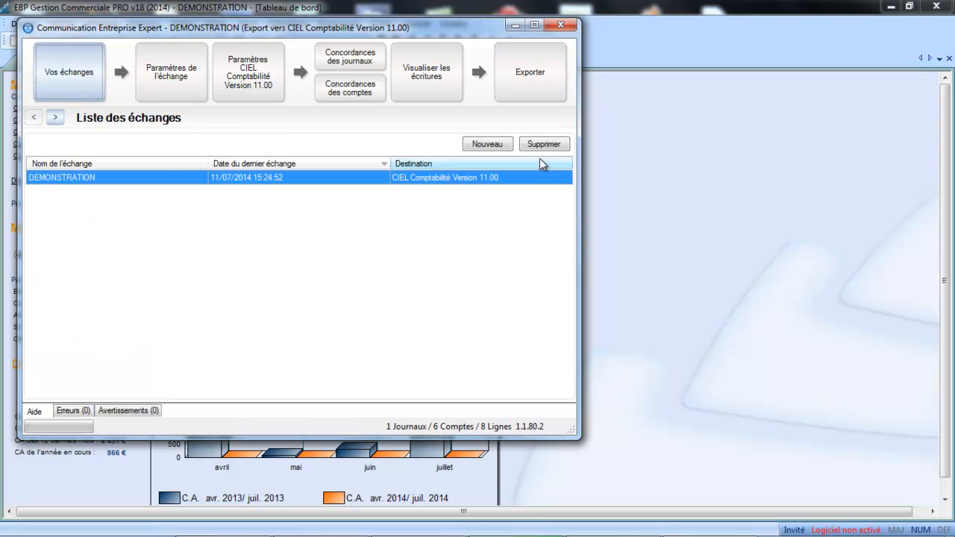
click(544, 144)
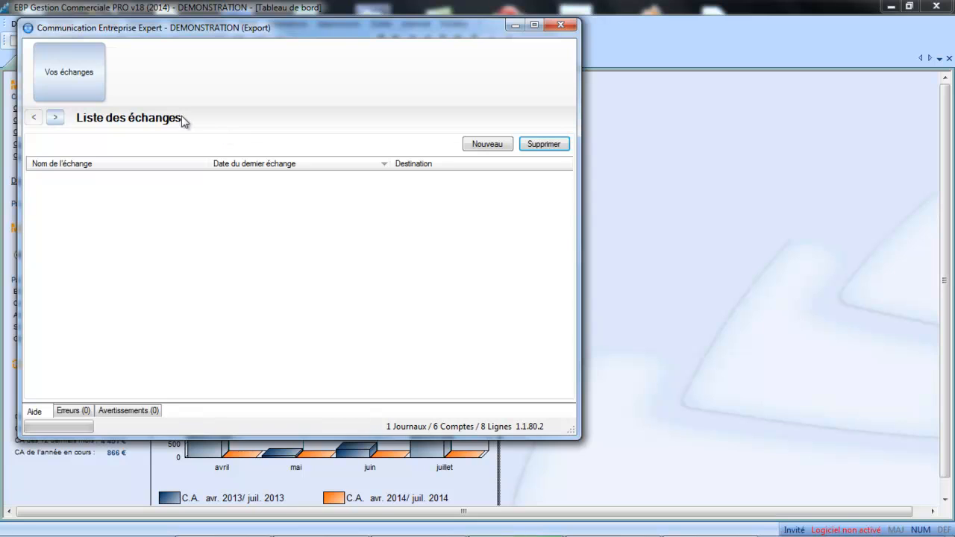
click(472, 146)
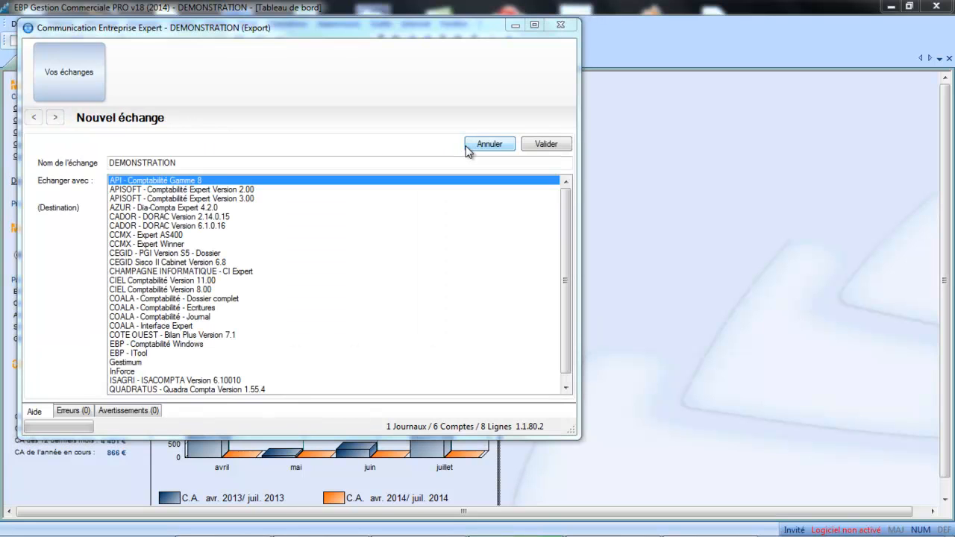
click(130, 281)
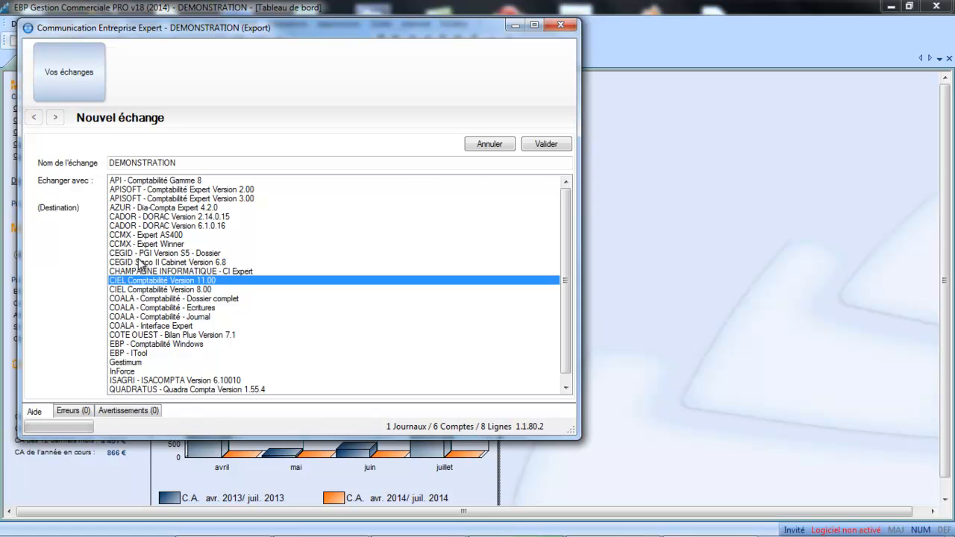
click(549, 144)
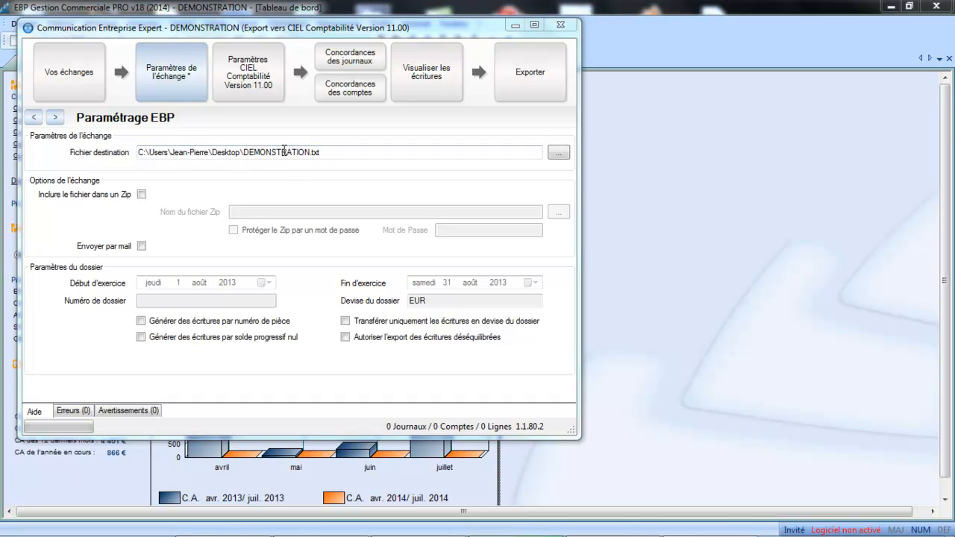
click(142, 247)
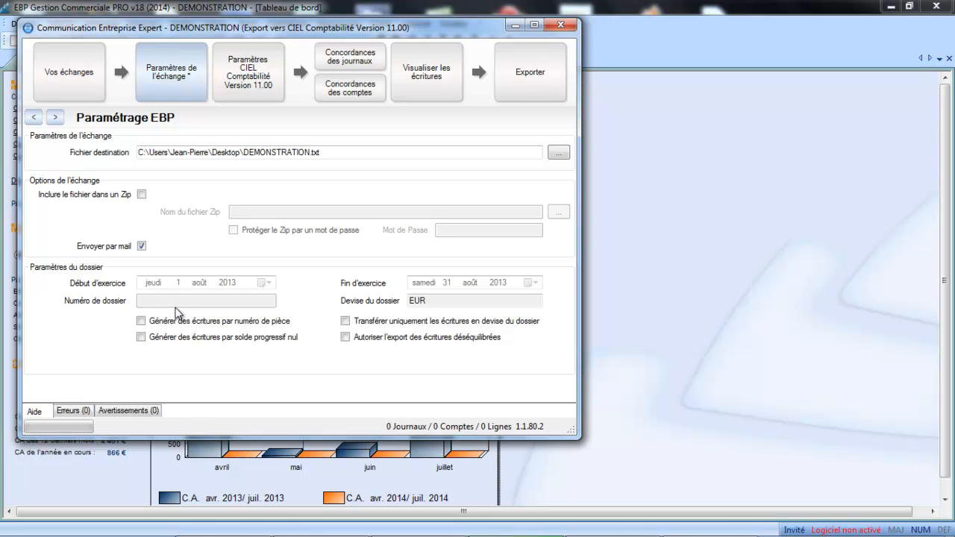
click(423, 74)
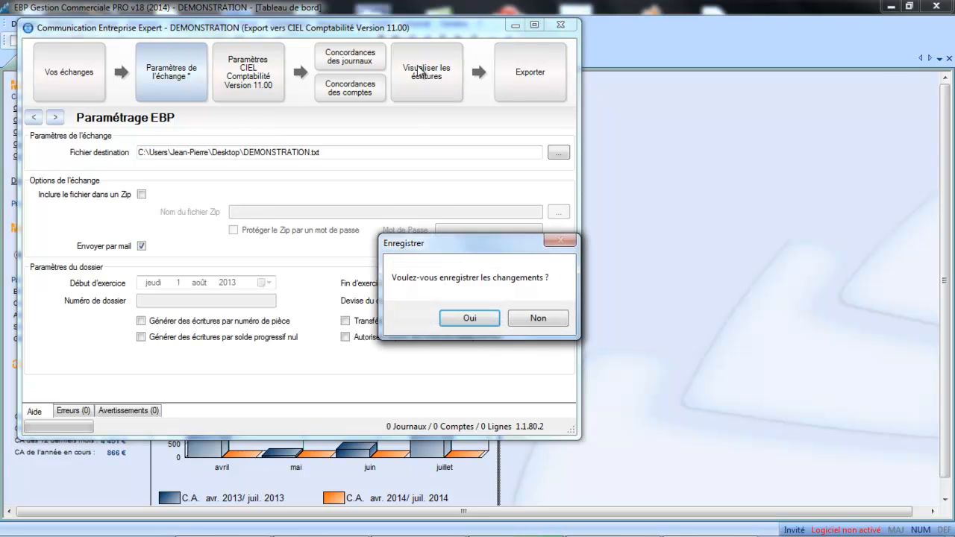
click(539, 319)
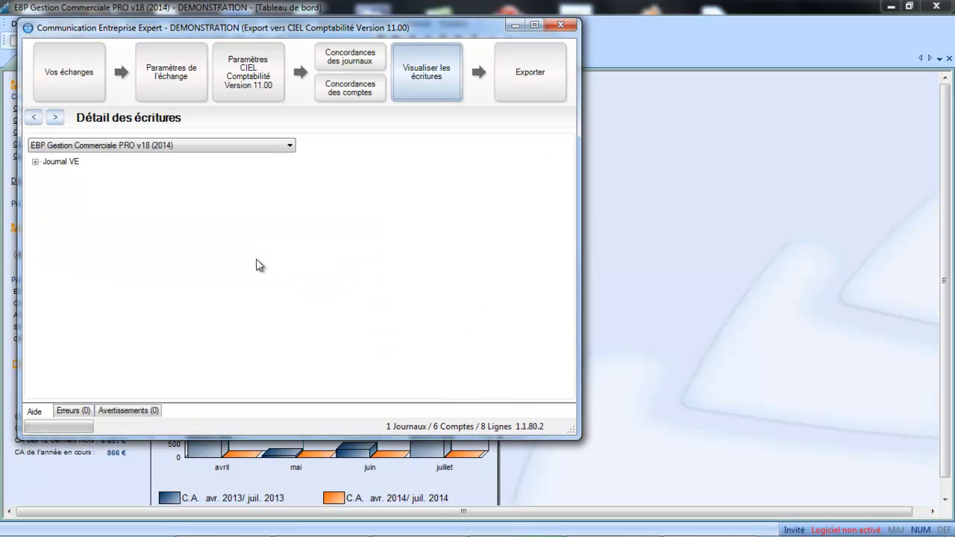
Save the exchange parameters without e-mail sending, keeping DEMONSTRATION.txt on the desktop as destination file, and go to the entries detail.
click(188, 85)
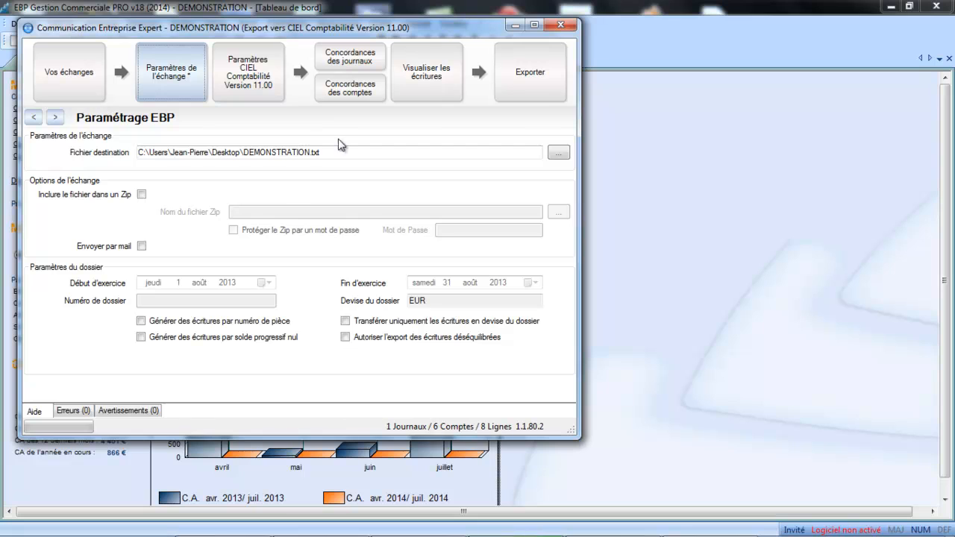
click(403, 77)
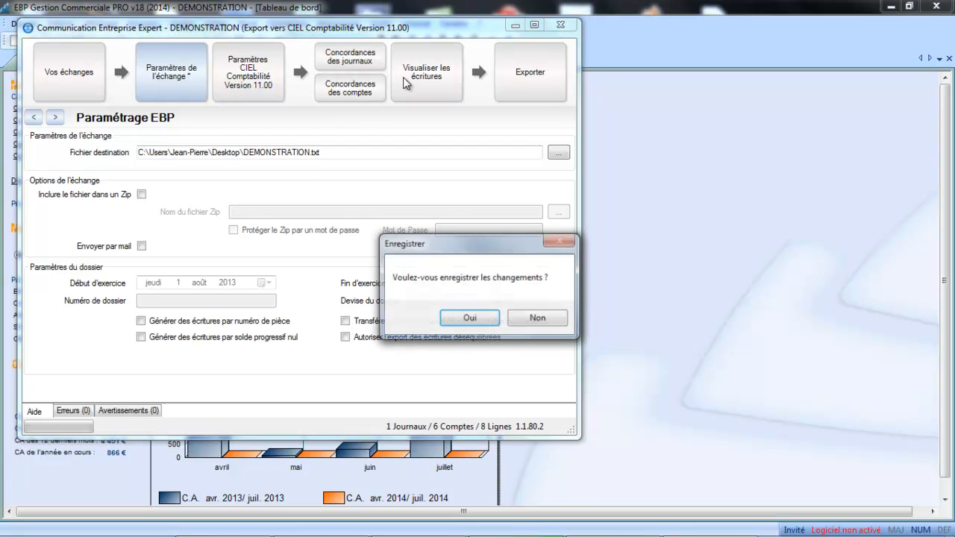
click(492, 321)
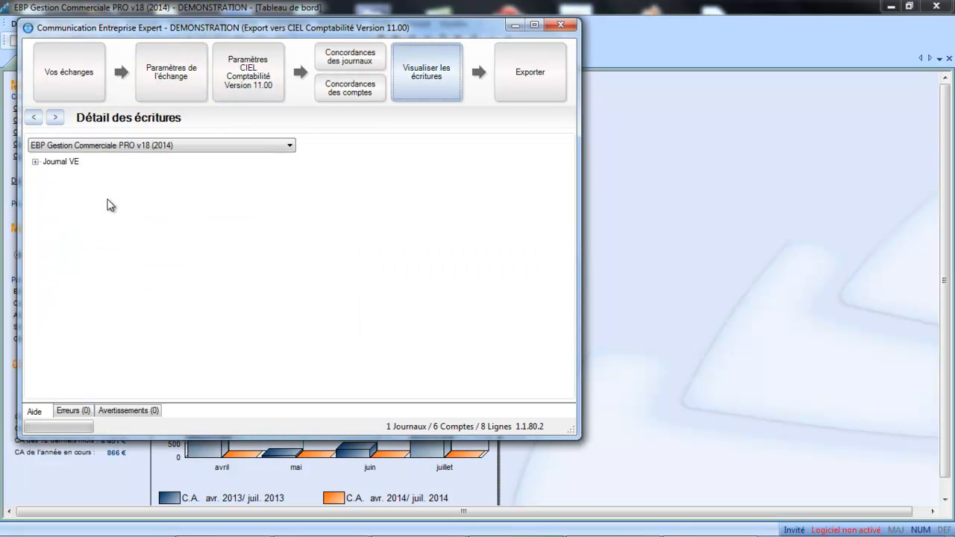
Examine the detailed entries of journal VE for 08/2013.
click(35, 161)
click(46, 172)
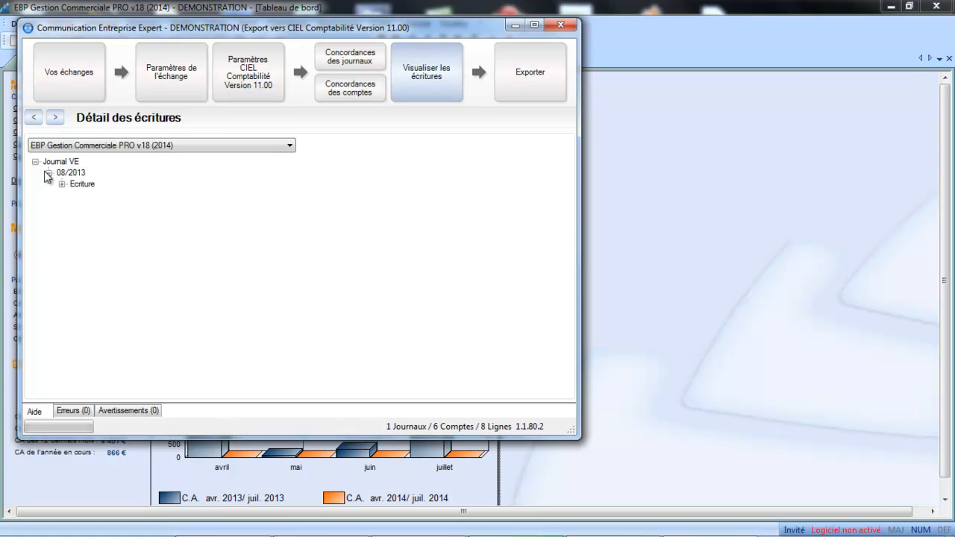
click(62, 184)
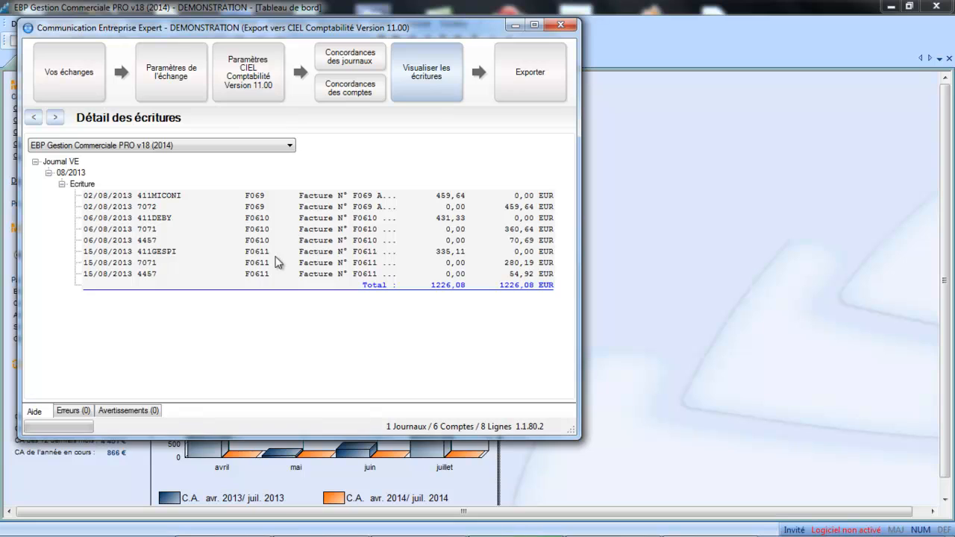
Run the transfer to CIEL Comptabilité Version 11.00, check the desktop for the exported DEMONSTRATION file, and return to EBP Gestion Commerciale.
click(530, 75)
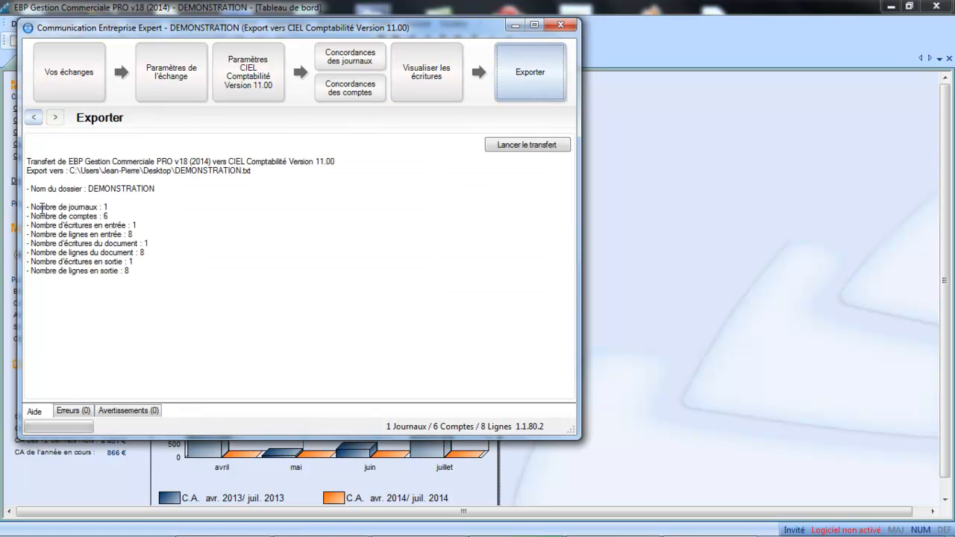
click(534, 147)
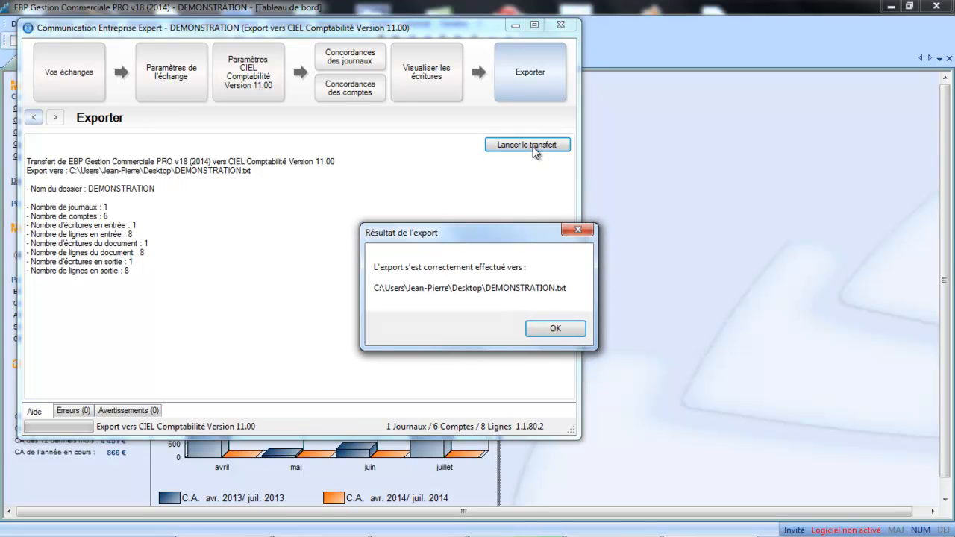
click(564, 326)
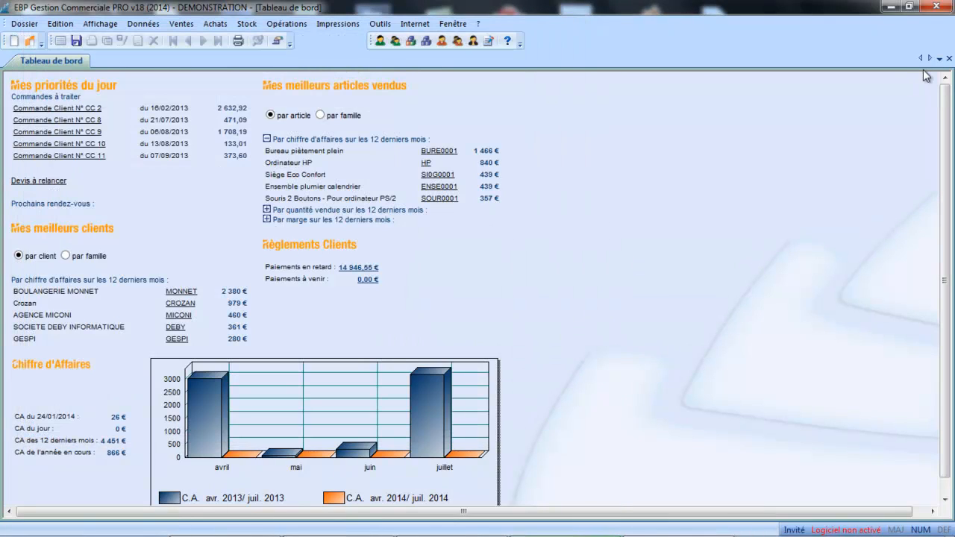
click(891, 9)
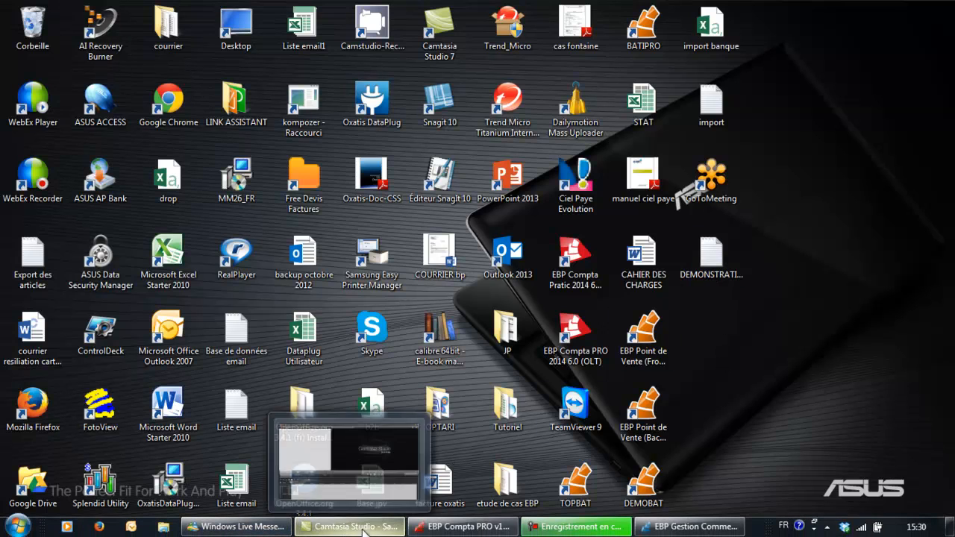
click(666, 528)
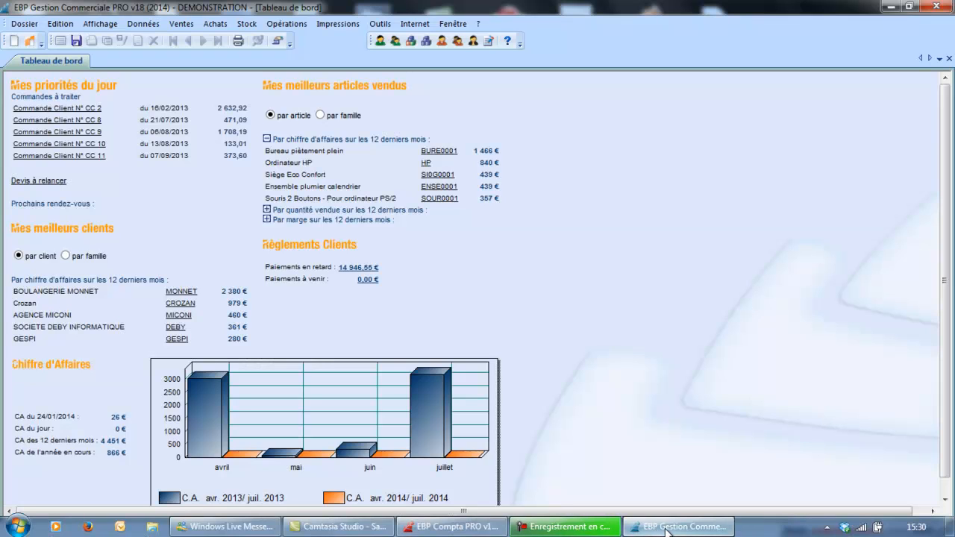
click(380, 24)
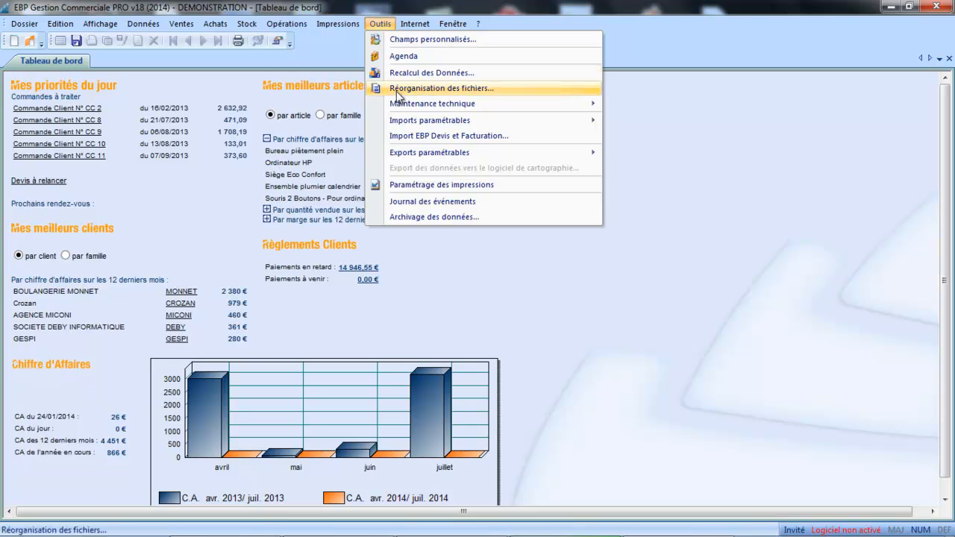
mouse_move(402, 121)
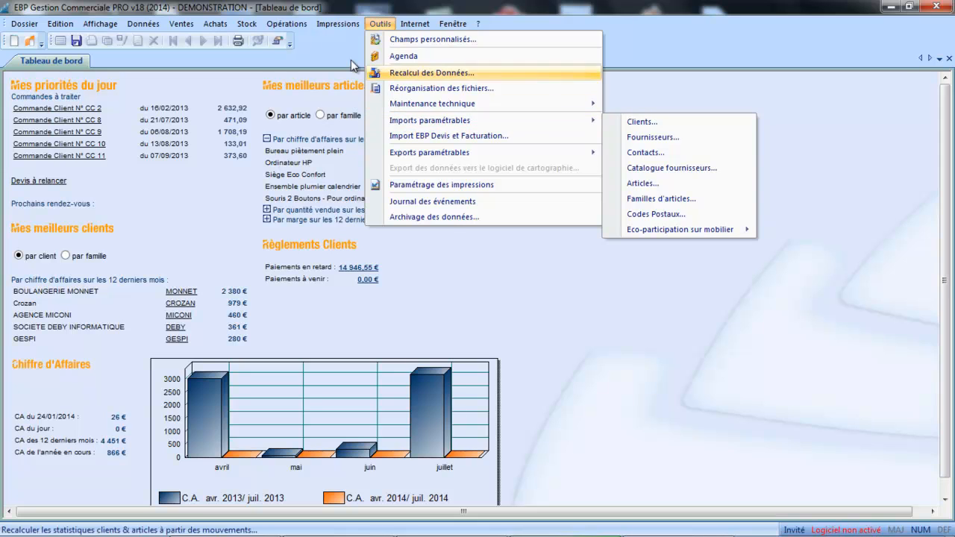
mouse_move(291, 23)
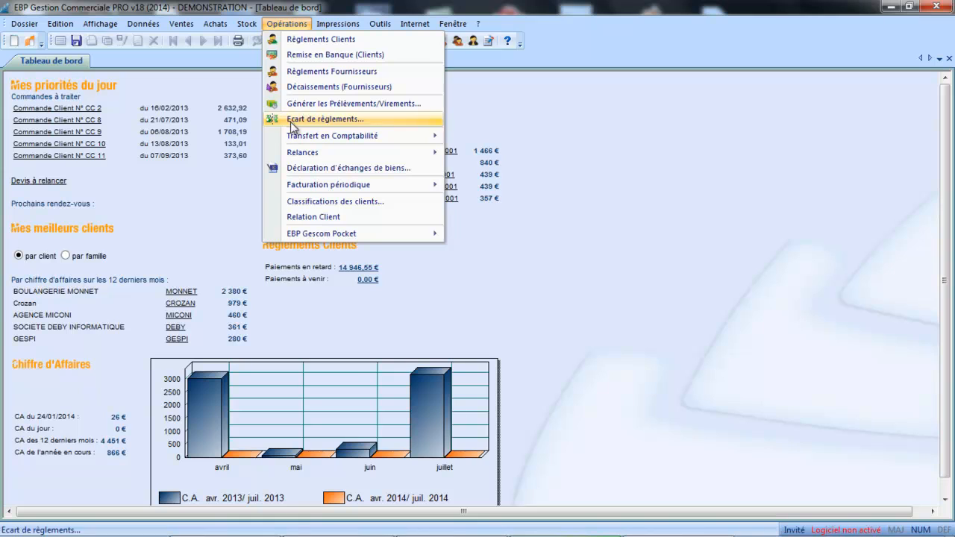
mouse_move(295, 136)
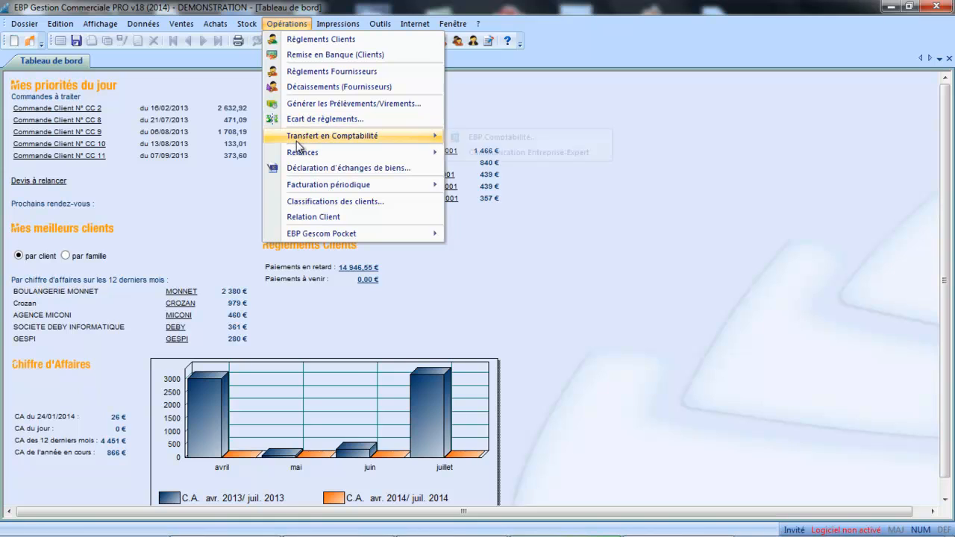
click(507, 154)
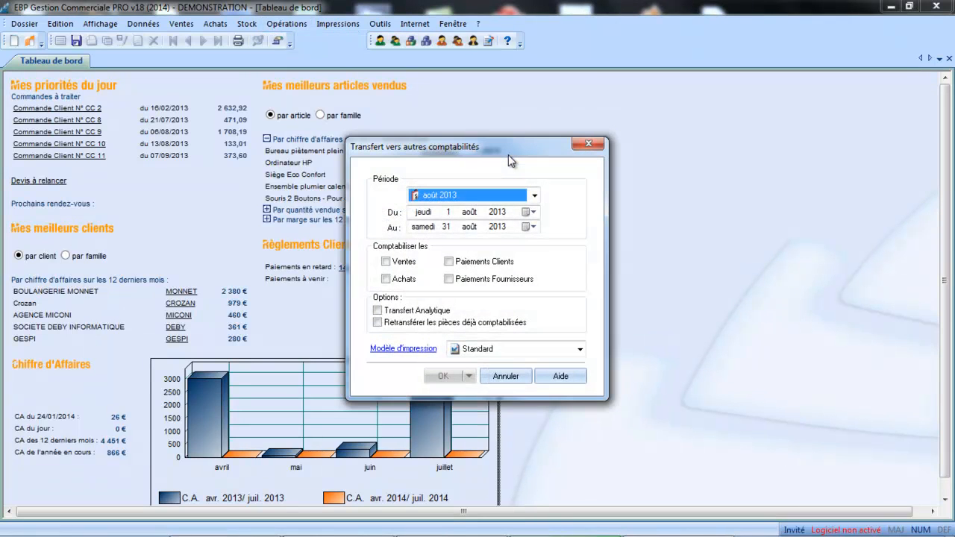
click(511, 377)
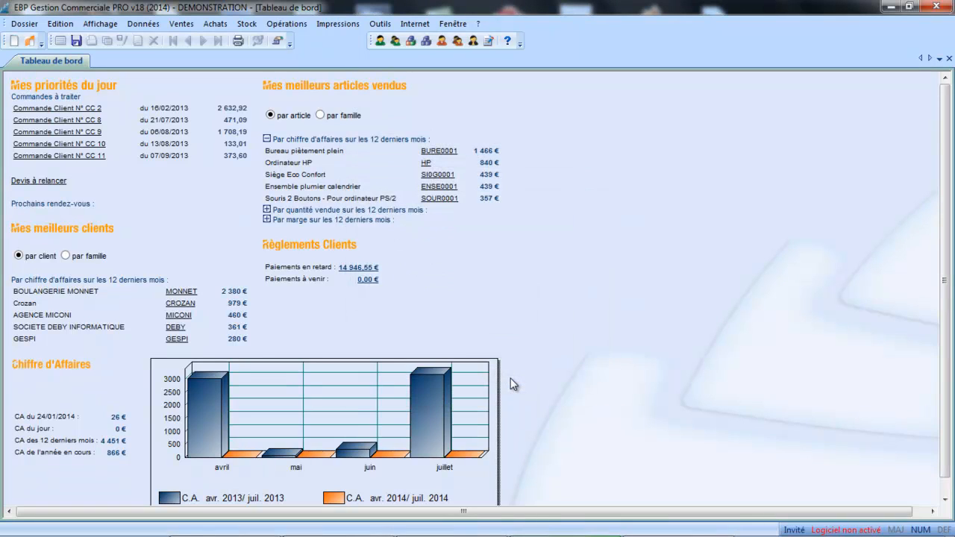